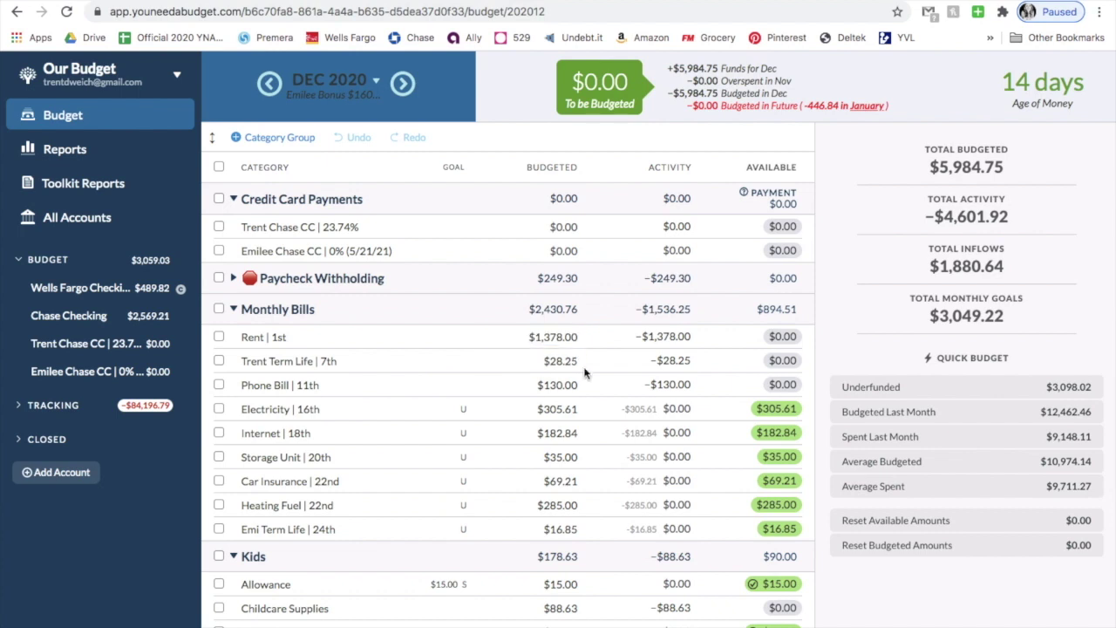
# Step: Review the December 2020 category details for Phone Bill, Childcare Supplies, Pet Care, Gifts and Clothing
pyautogui.click(611, 386)
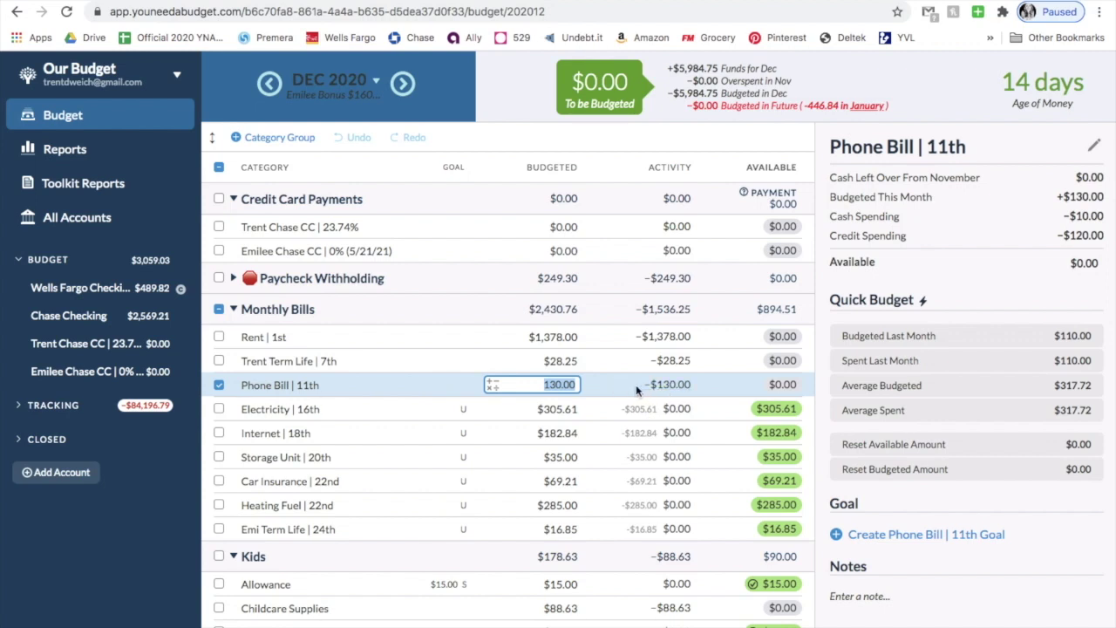
pyautogui.scroll(-3, 636, 389)
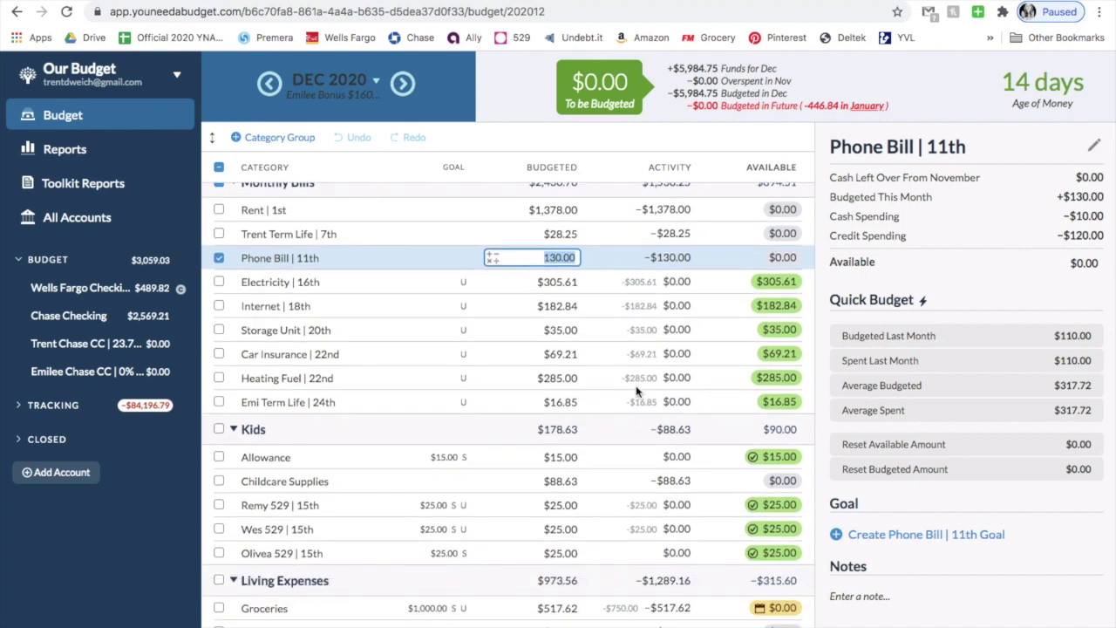
pyautogui.click(644, 480)
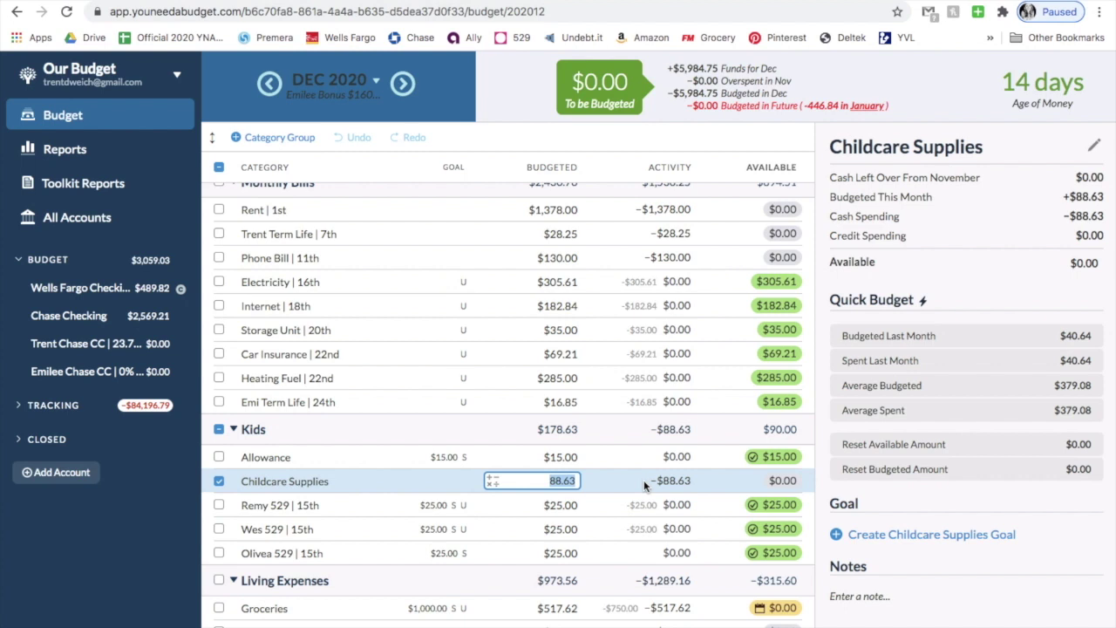
pyautogui.scroll(-4, 643, 479)
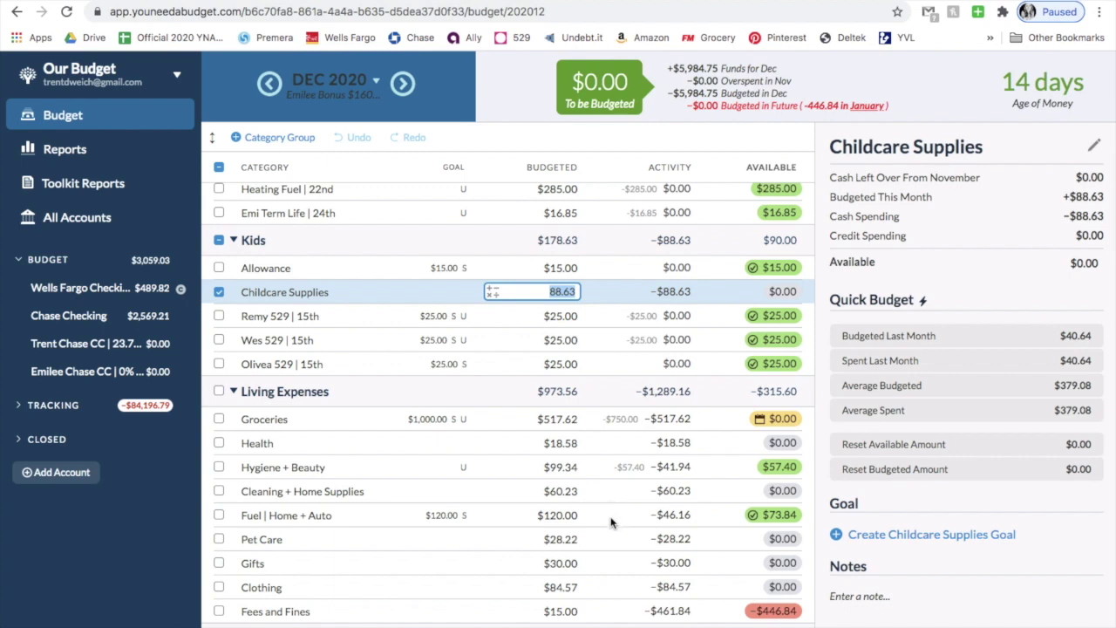
pyautogui.click(612, 538)
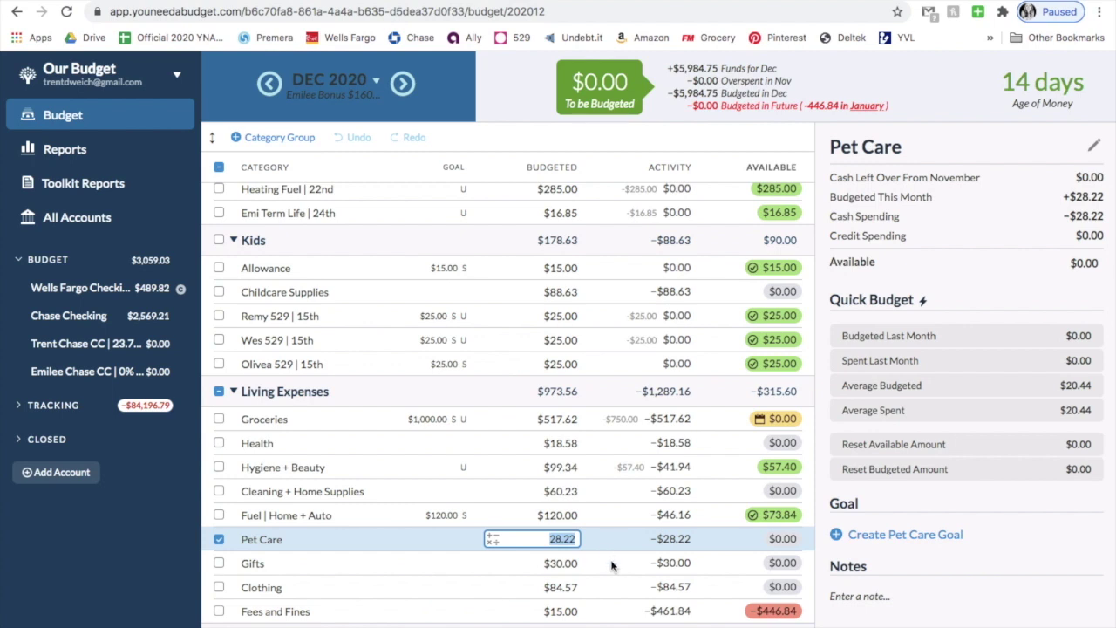
pyautogui.click(612, 565)
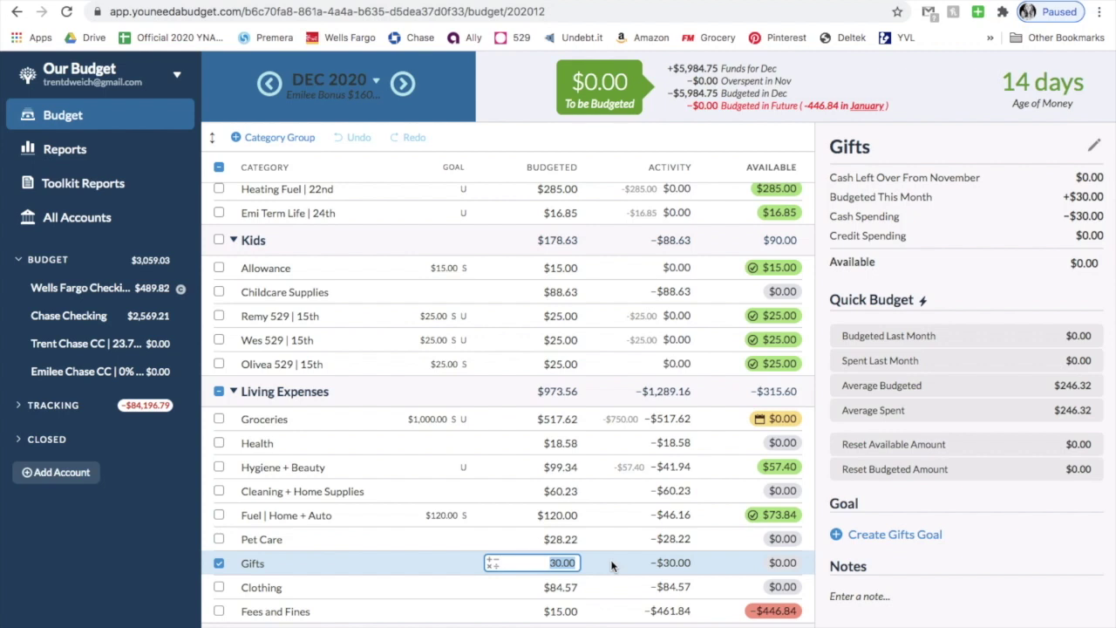
pyautogui.click(613, 590)
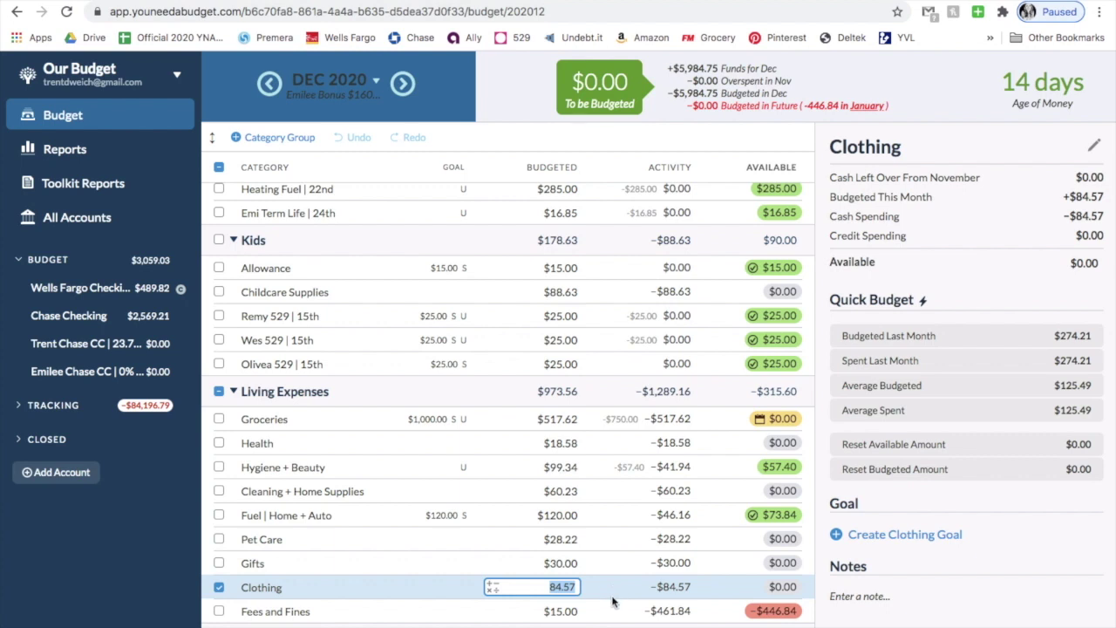
# Step: Inspect the Fees and Fines category and the transactions behind its December activity
pyautogui.click(609, 615)
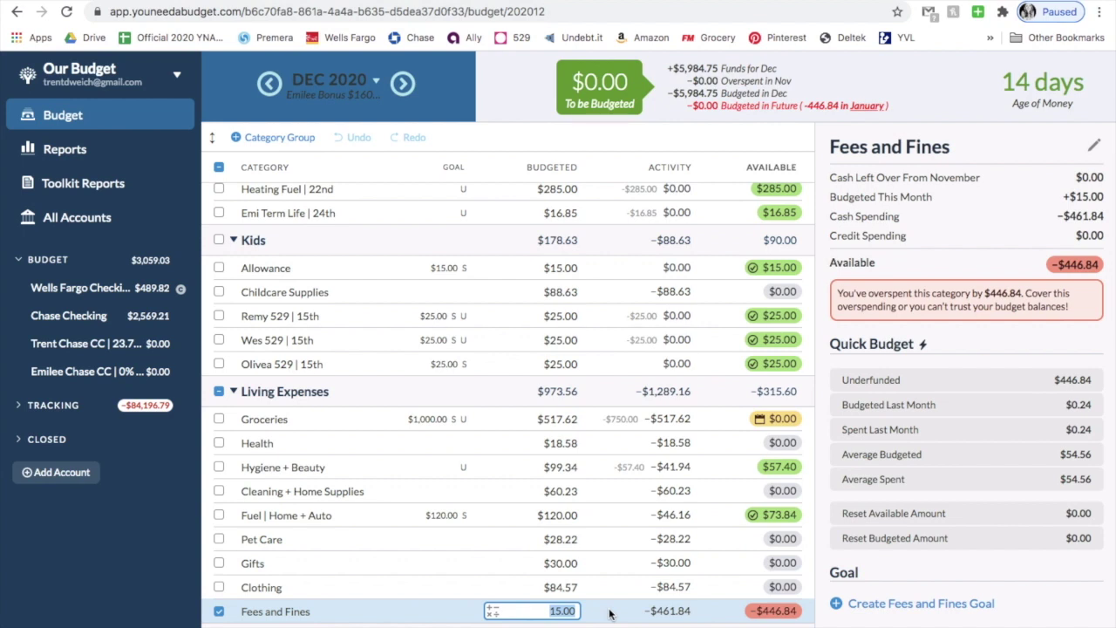
pyautogui.click(656, 612)
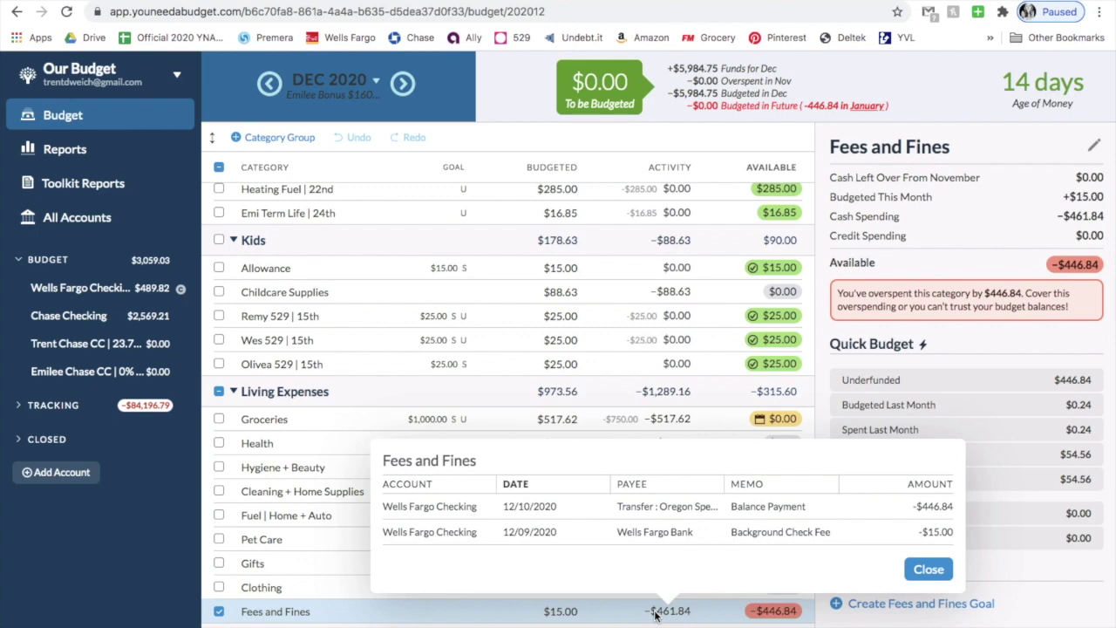
pyautogui.click(738, 612)
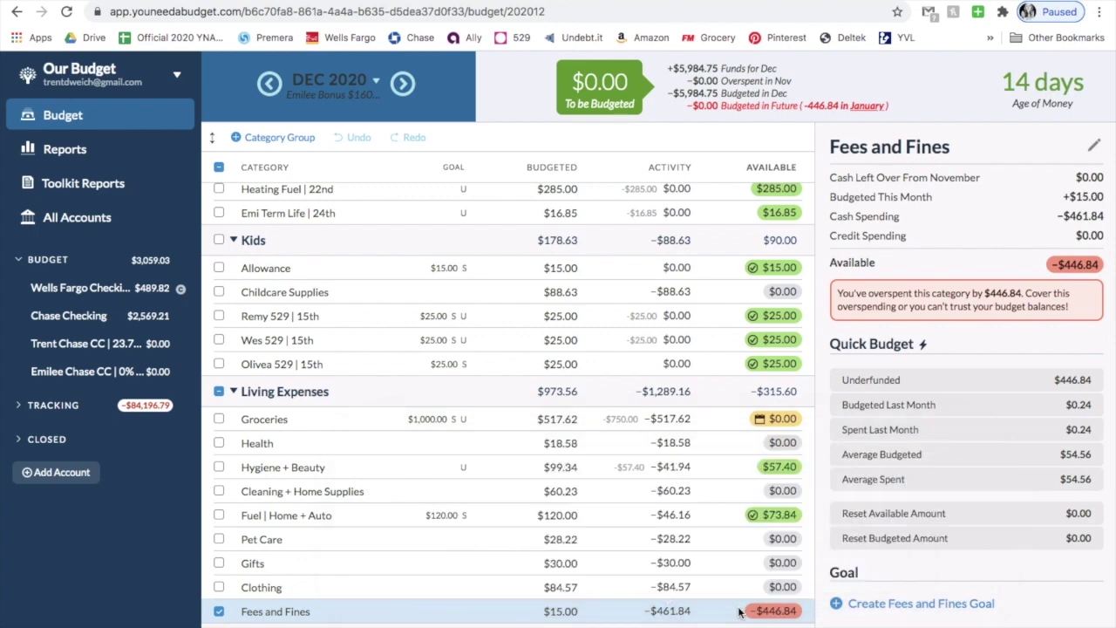
# Step: Review the Software Subscriptions details for Canva, Headspace, YNAB and Amazon Prime in December 2020
pyautogui.scroll(-5, 737, 614)
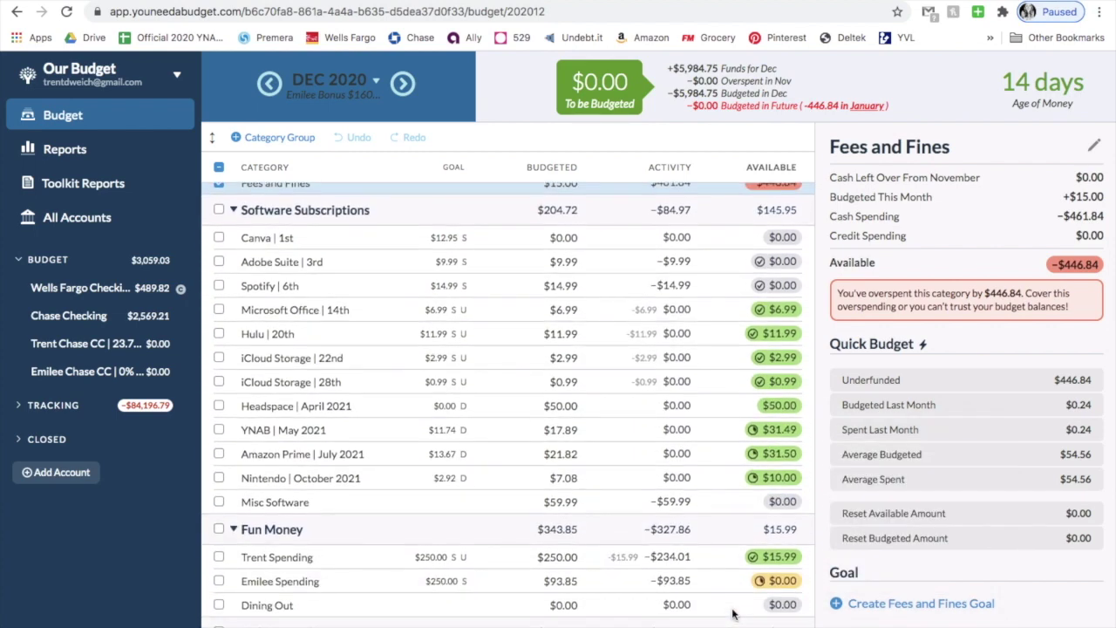
pyautogui.scroll(1, 732, 613)
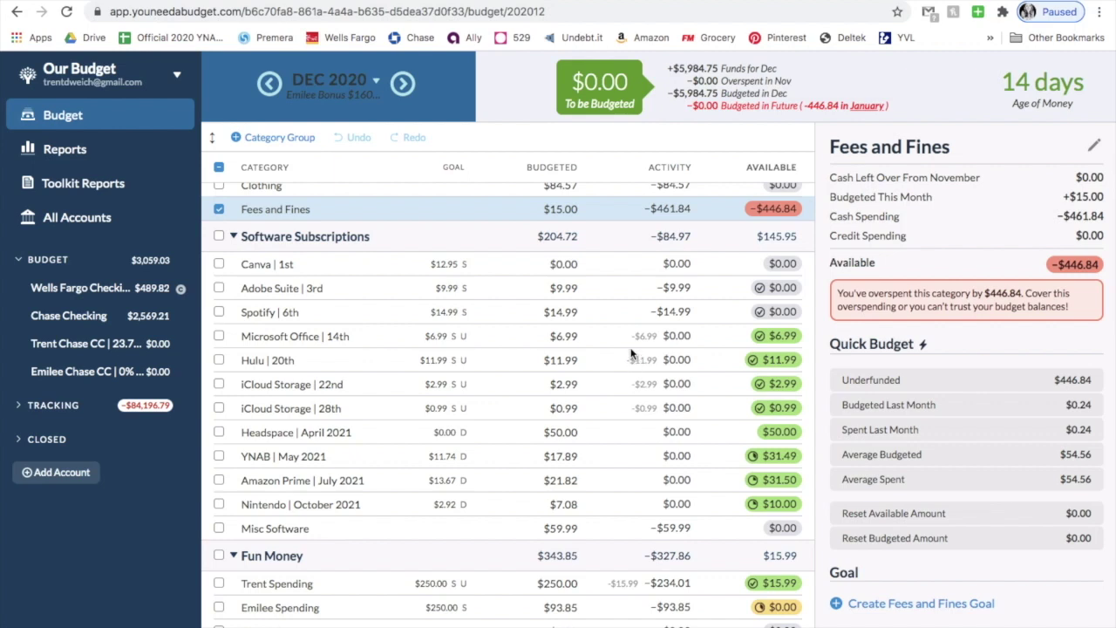
pyautogui.click(612, 272)
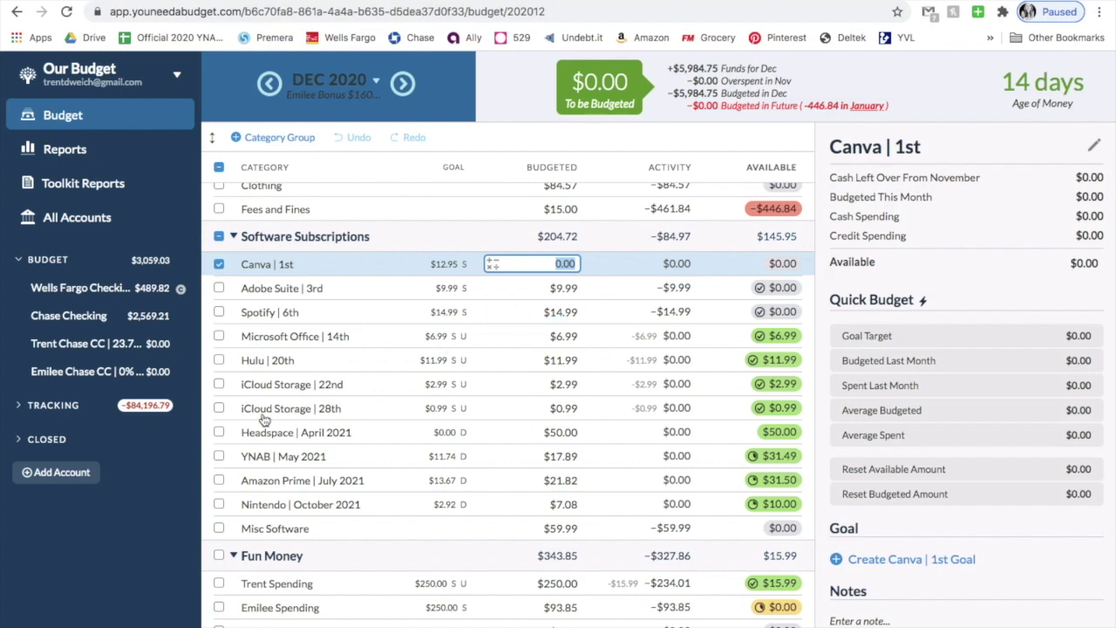
pyautogui.click(234, 436)
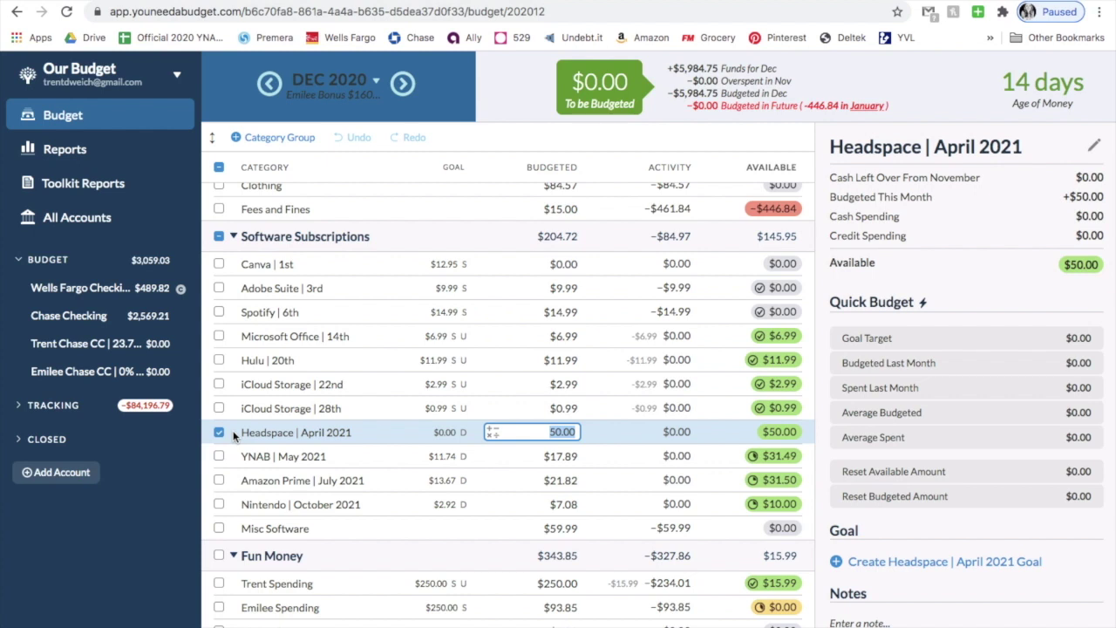
pyautogui.click(353, 462)
pyautogui.click(368, 478)
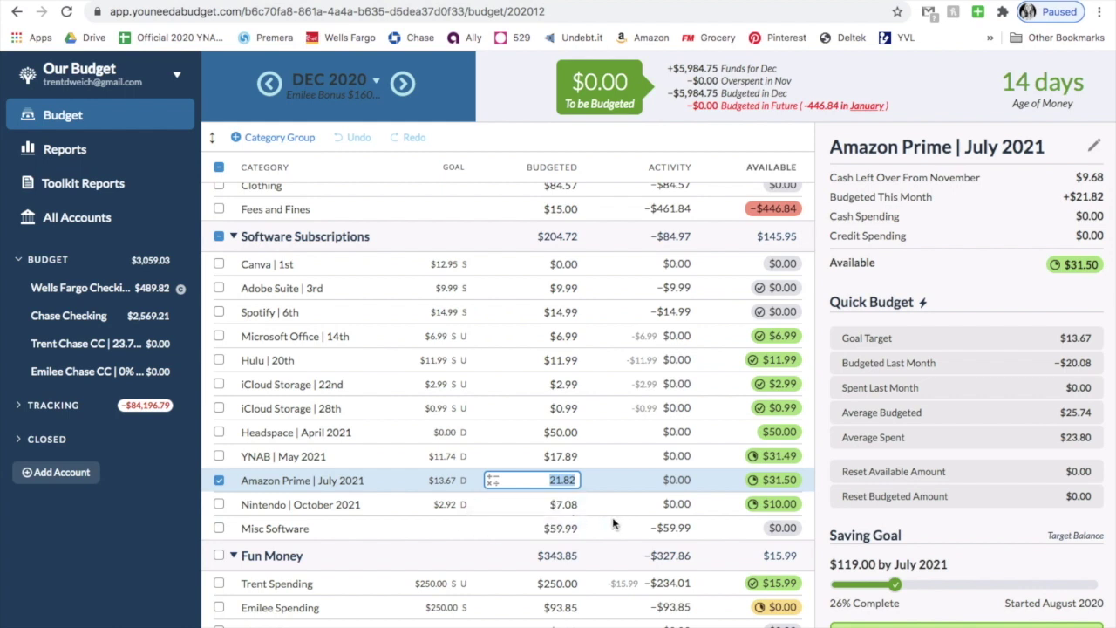
# Step: Check the Nintendo subscription in the January 2021 budget, and return to December 2020 to view Misc Software
pyautogui.click(407, 95)
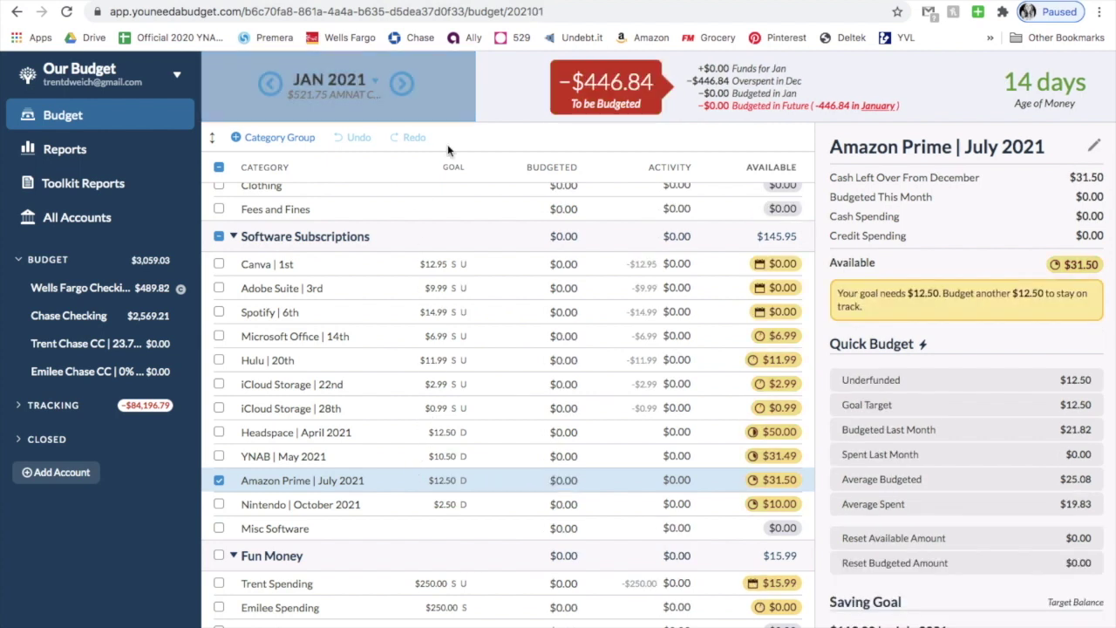
pyautogui.click(430, 507)
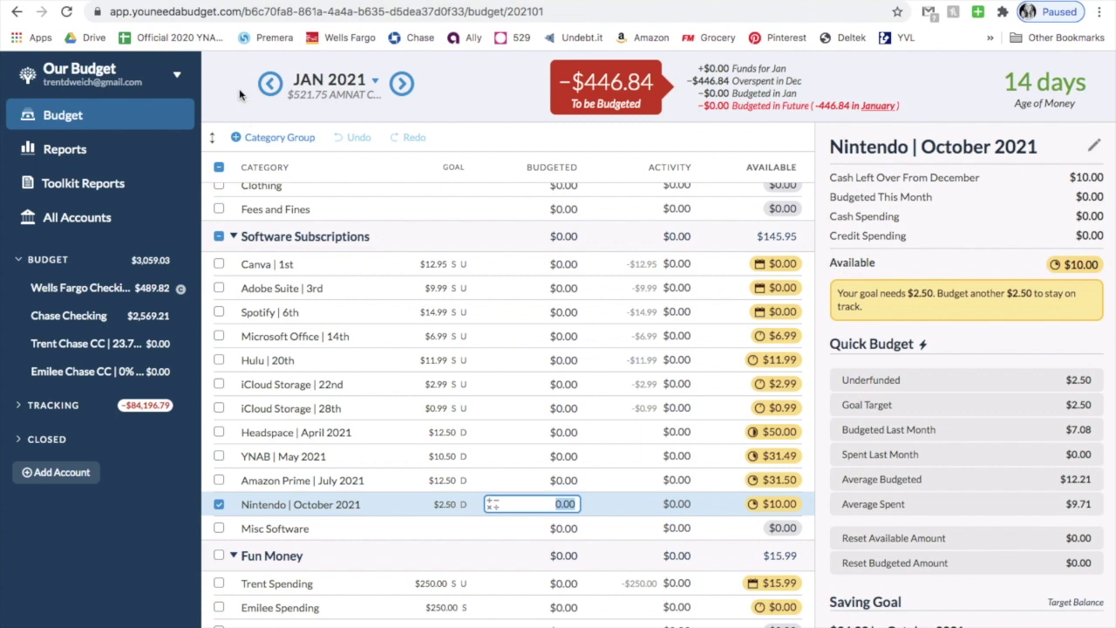
pyautogui.click(273, 88)
pyautogui.click(633, 538)
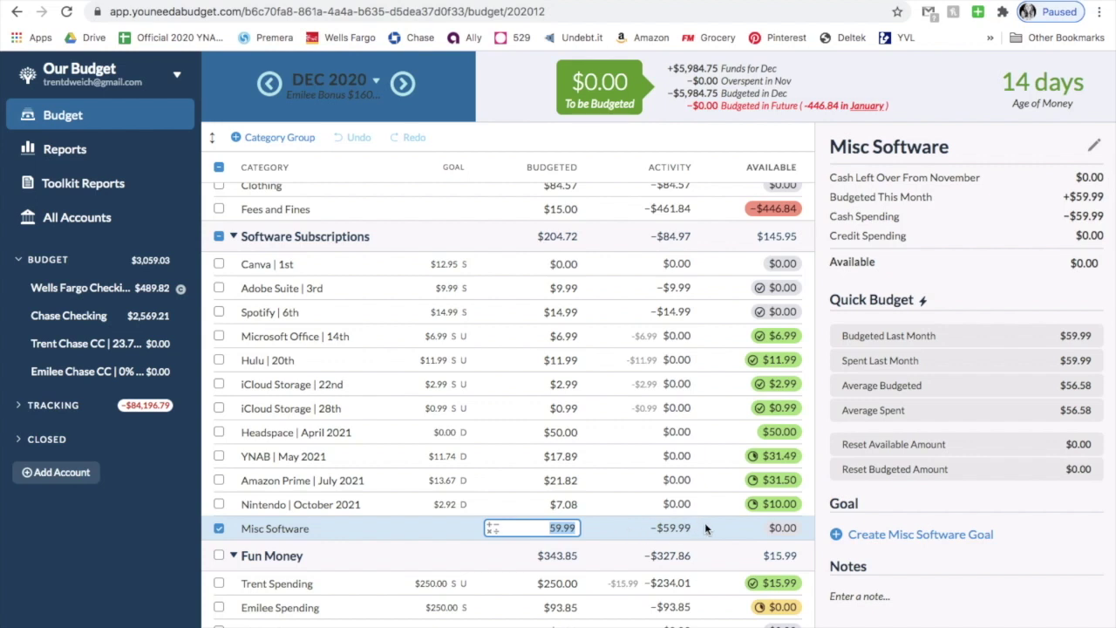
# Step: Review the Fun Money, Sinking Funds and Emergency Savings groups, including the second personal spending category and Unexpected Expenses
pyautogui.scroll(-3, 705, 522)
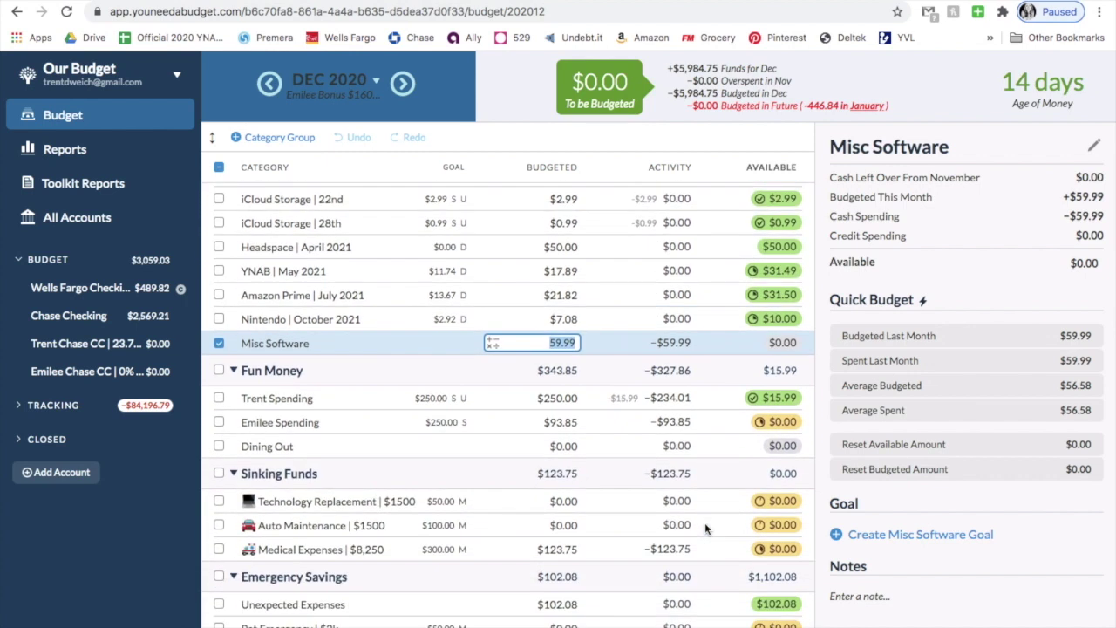
pyautogui.scroll(-1, 705, 522)
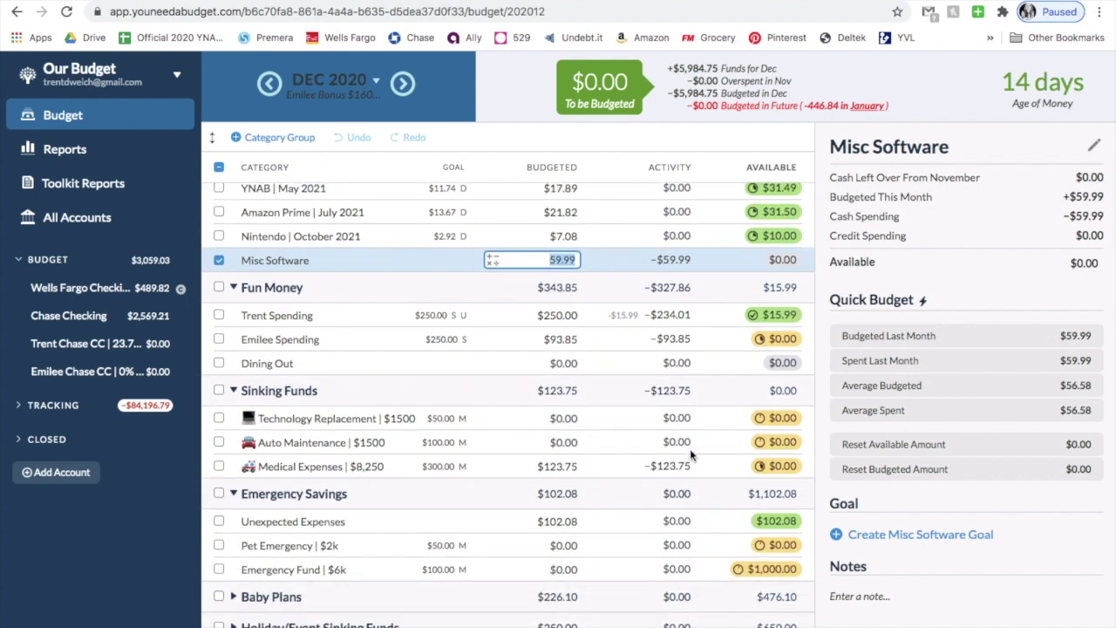
pyautogui.click(635, 342)
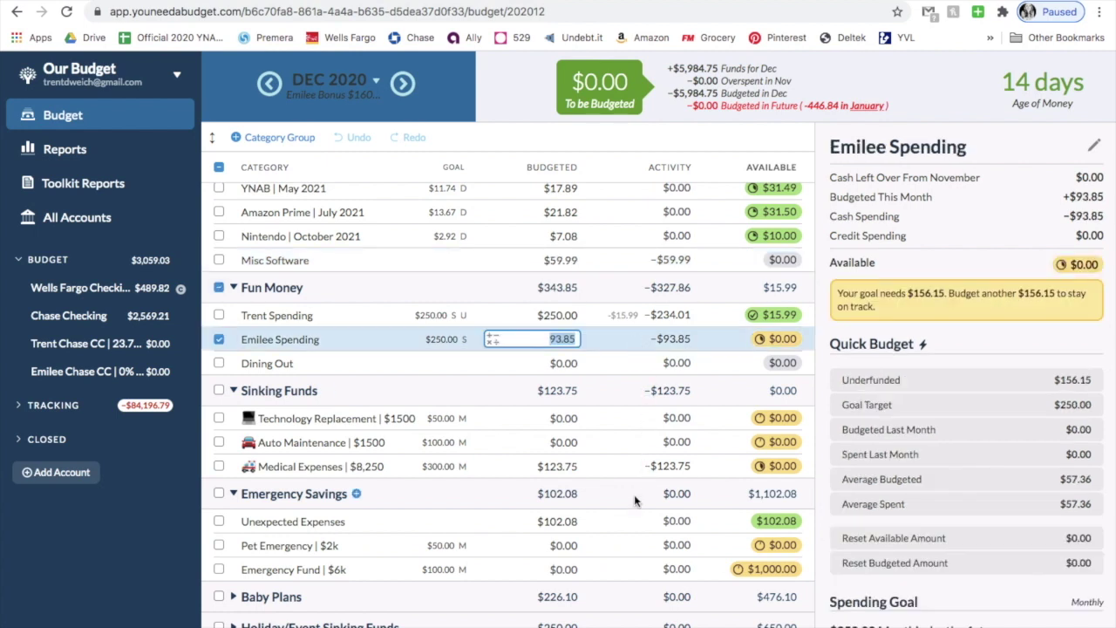
pyautogui.click(623, 524)
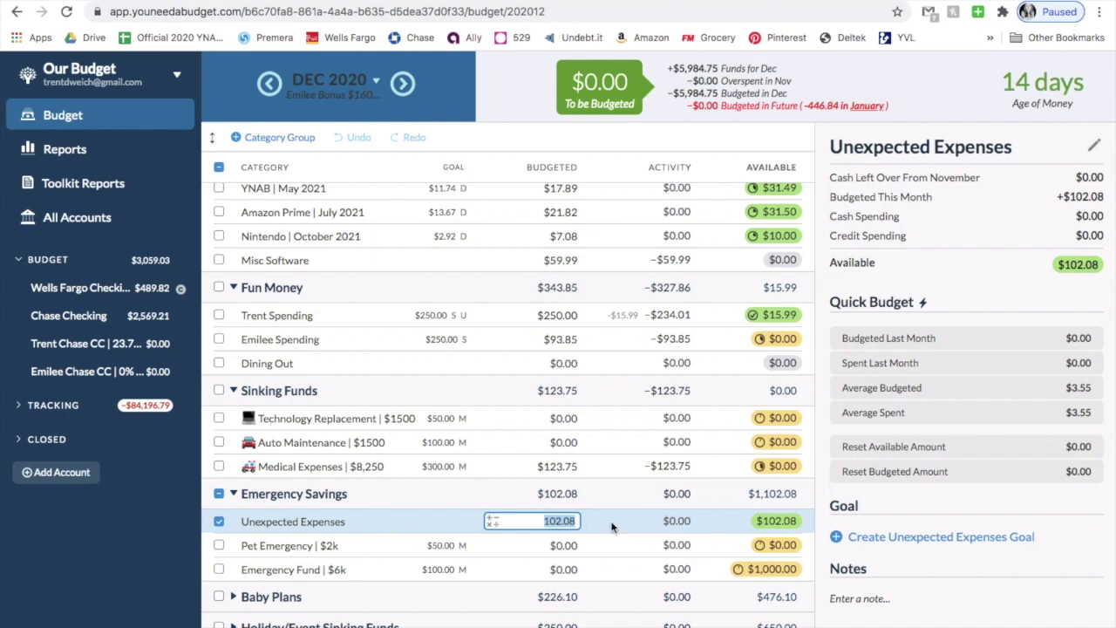
pyautogui.click(624, 338)
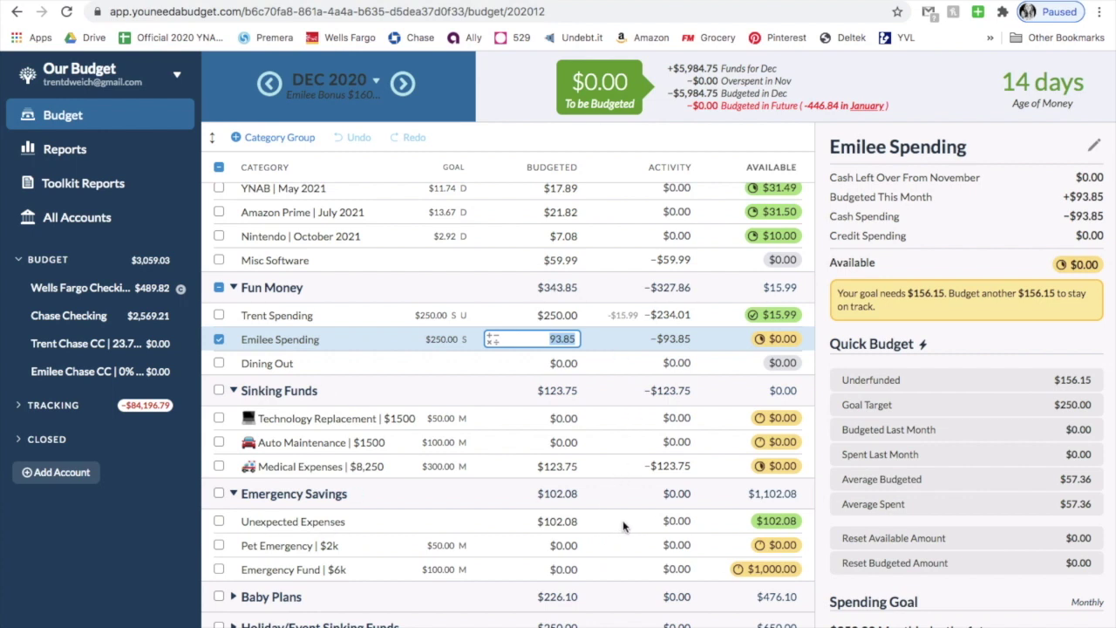
pyautogui.scroll(-1, 623, 526)
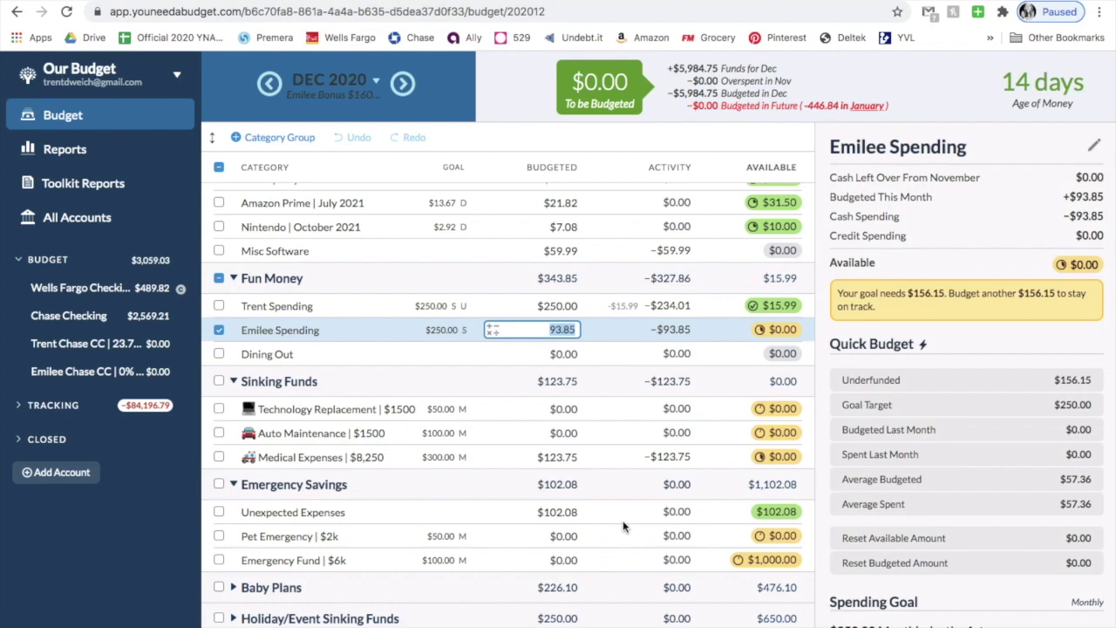
pyautogui.scroll(10, 563, 458)
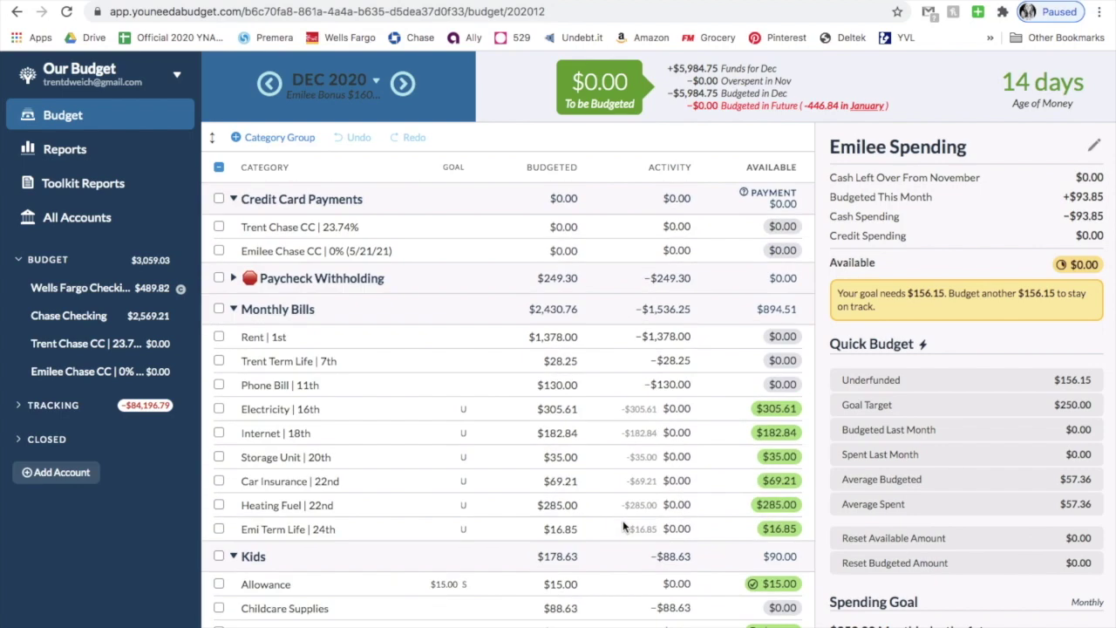
# Step: Enter the scheduled 12/12/2020 paycheck income in Wells Fargo Checking immediately and mark it as cleared
pyautogui.click(150, 290)
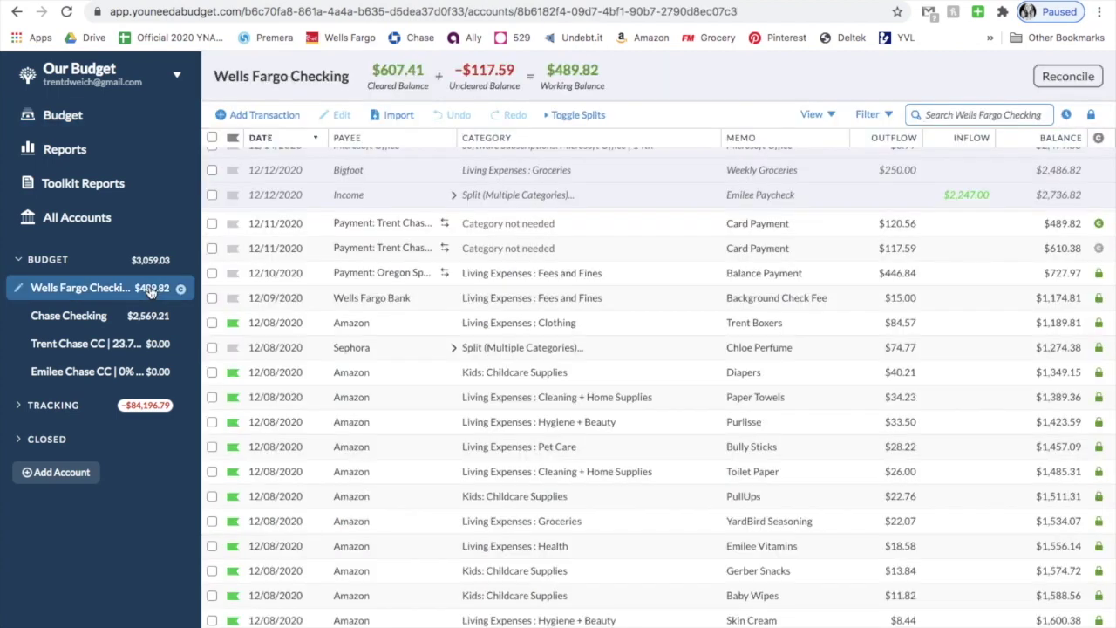
pyautogui.click(212, 196)
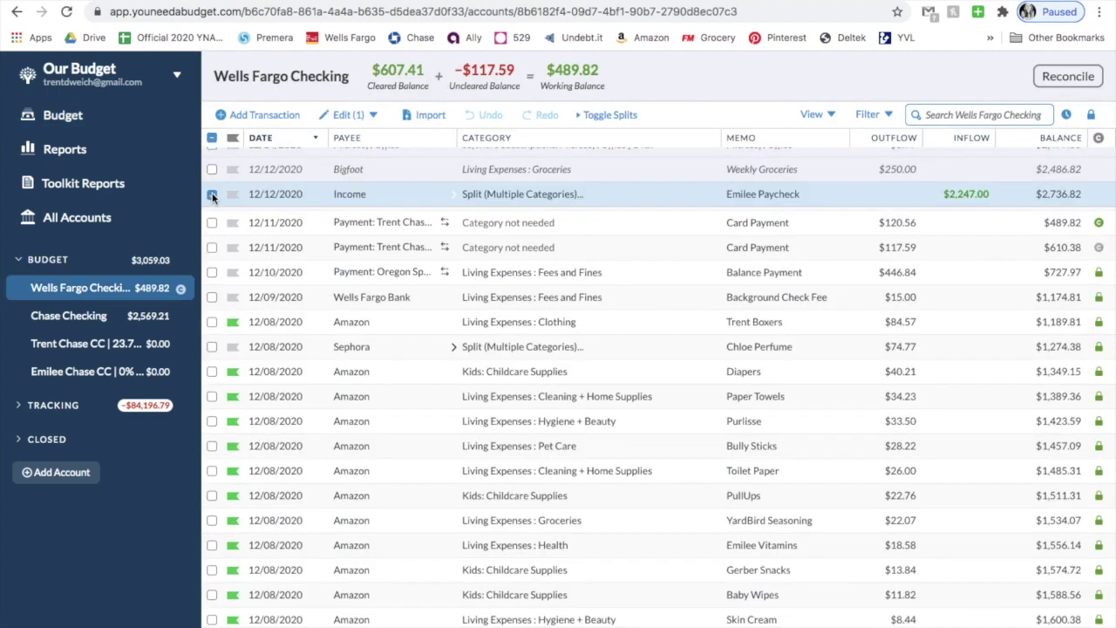
pyautogui.click(352, 120)
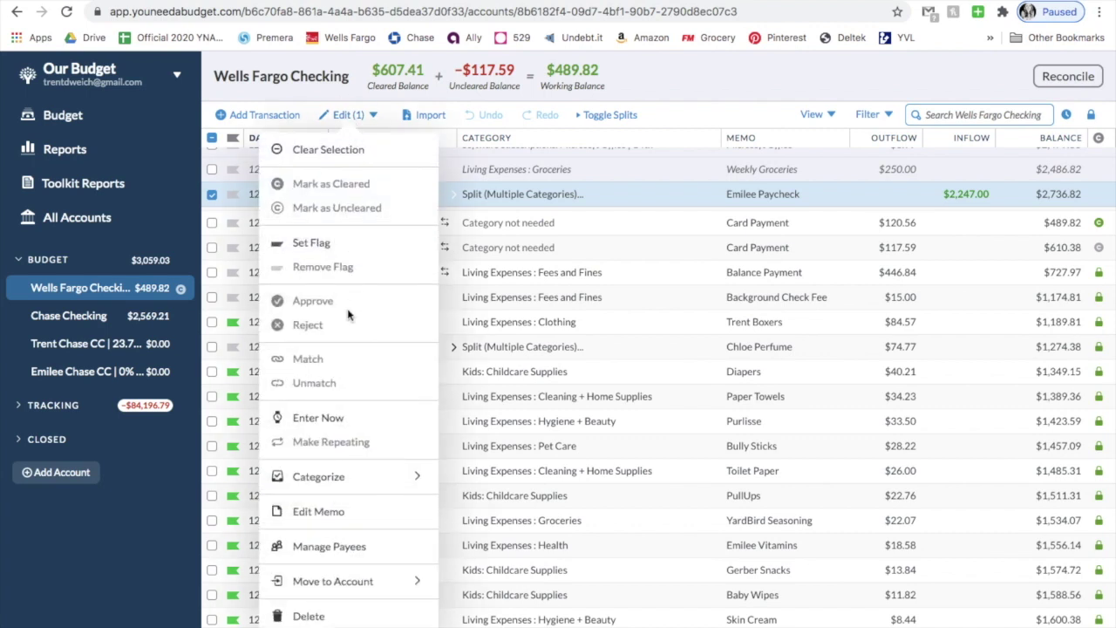
pyautogui.click(345, 418)
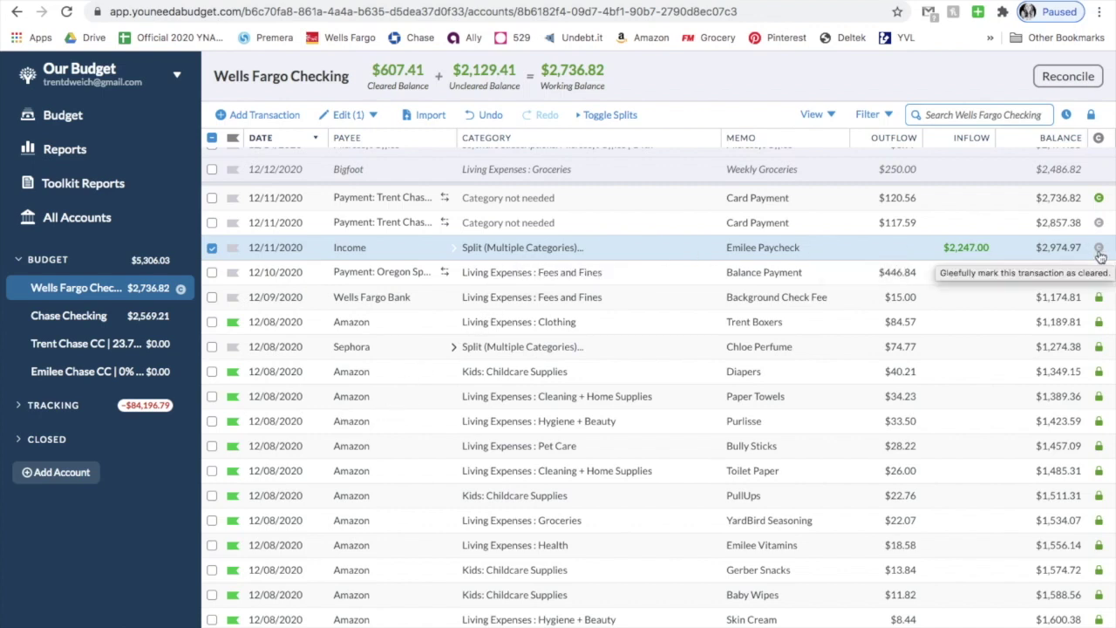
pyautogui.click(1100, 250)
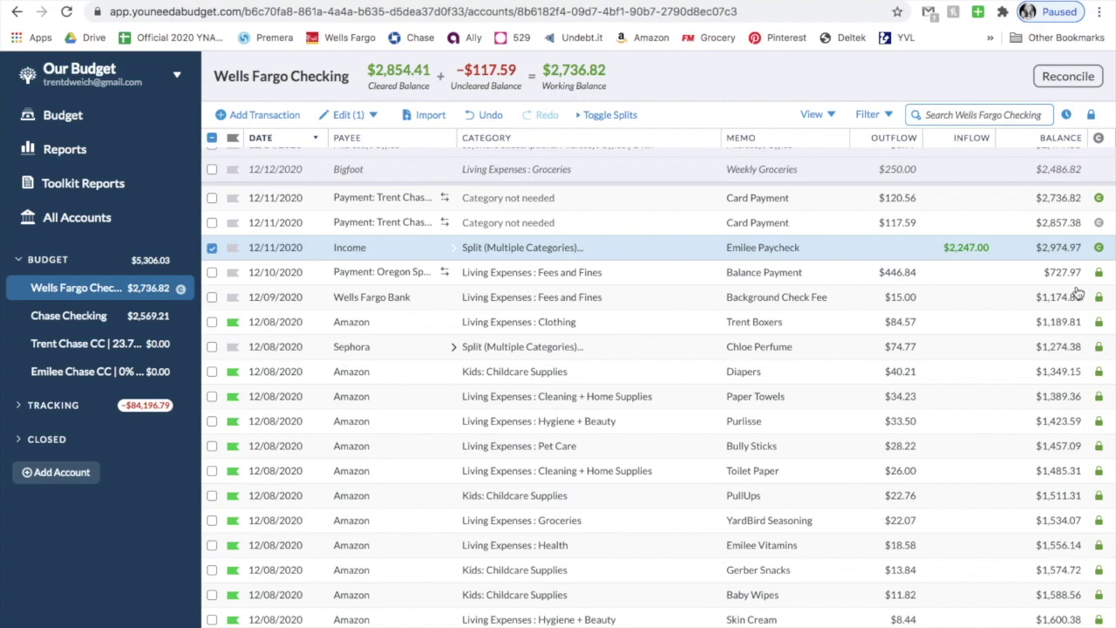
pyautogui.click(212, 248)
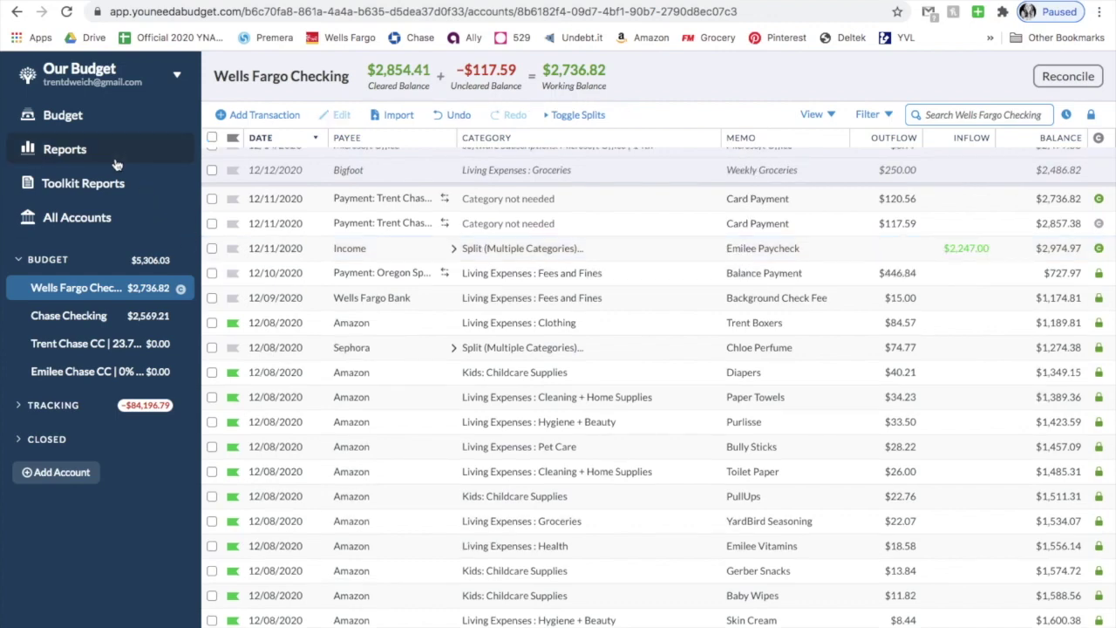
# Step: Budget the underfunded amount for all Paycheck Withholding categories in December 2020
pyautogui.click(73, 124)
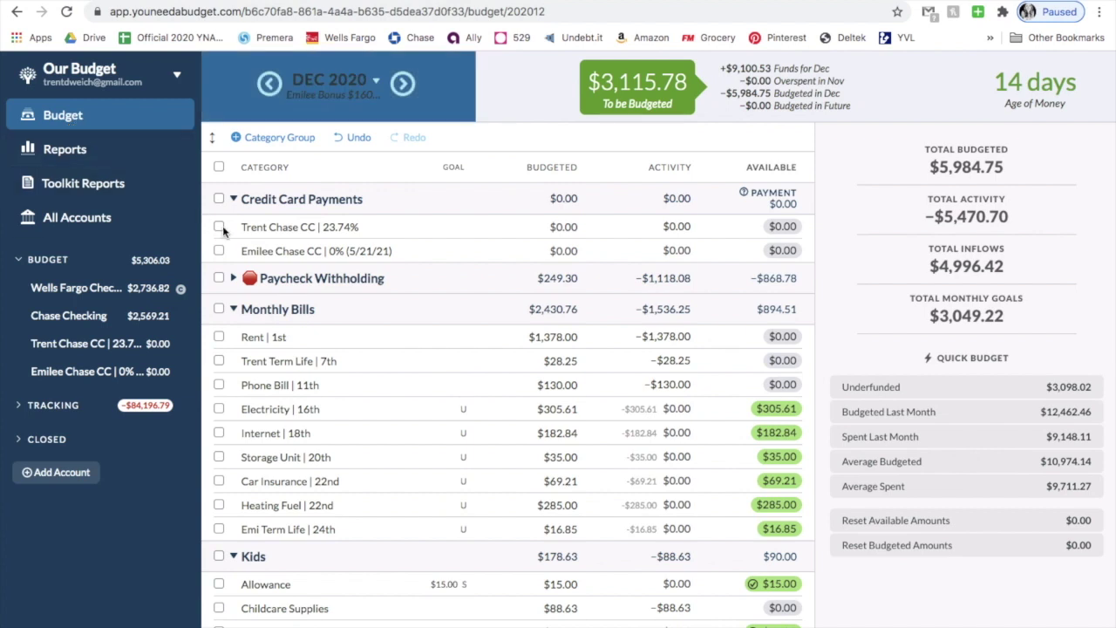
pyautogui.click(233, 280)
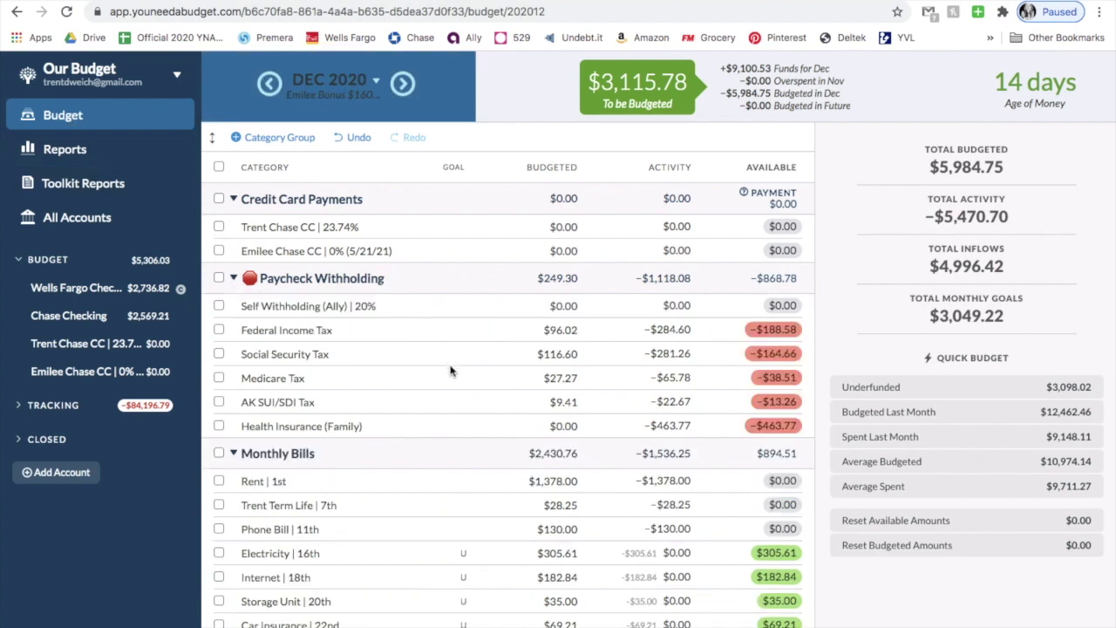
pyautogui.click(221, 279)
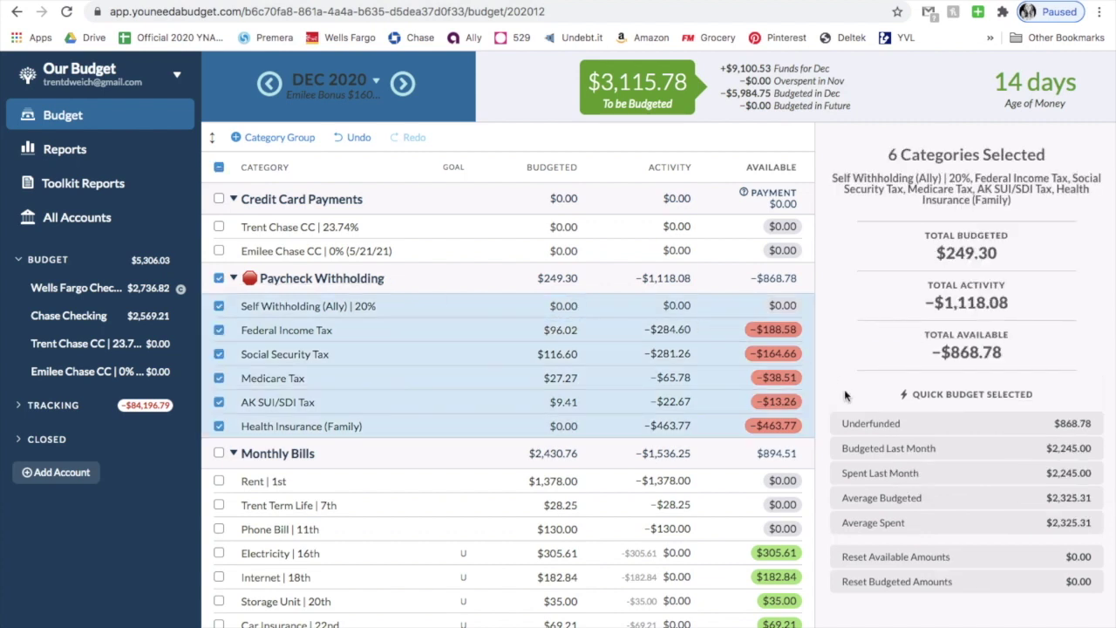
pyautogui.click(856, 423)
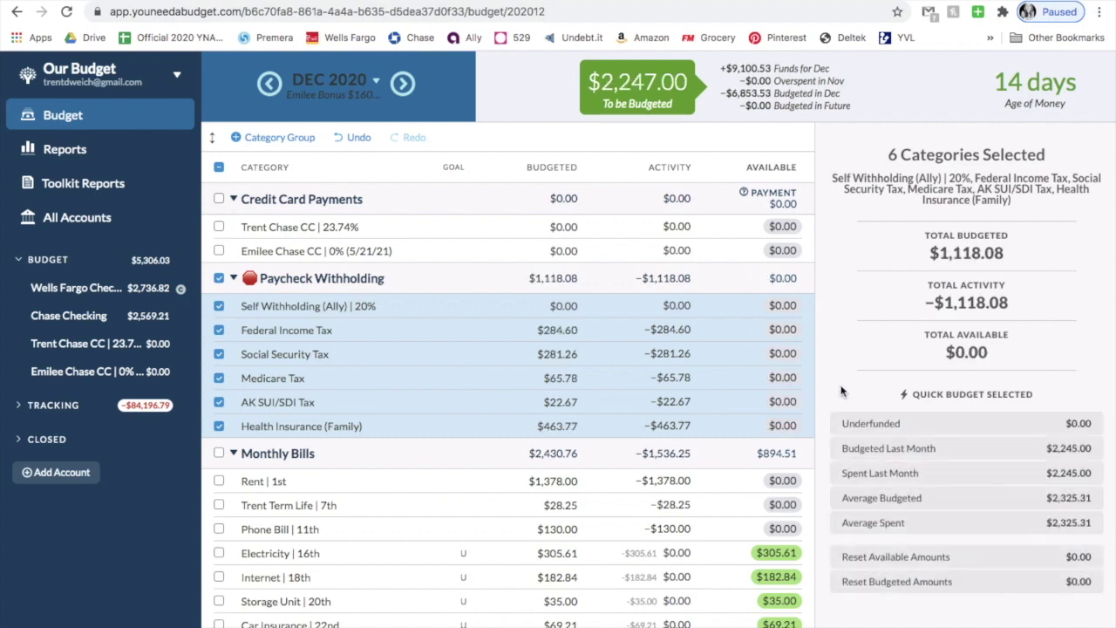
# Step: Deselect and collapse the Paycheck Withholding group, and budget the underfunded $446.84 for Fees and Fines
pyautogui.click(218, 278)
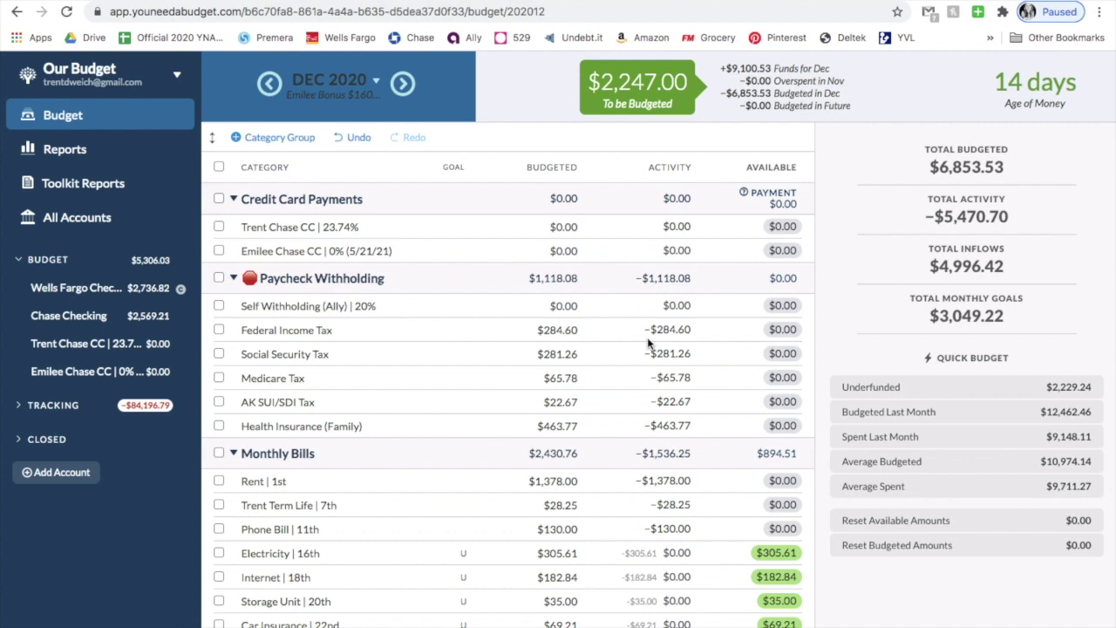
pyautogui.click(233, 278)
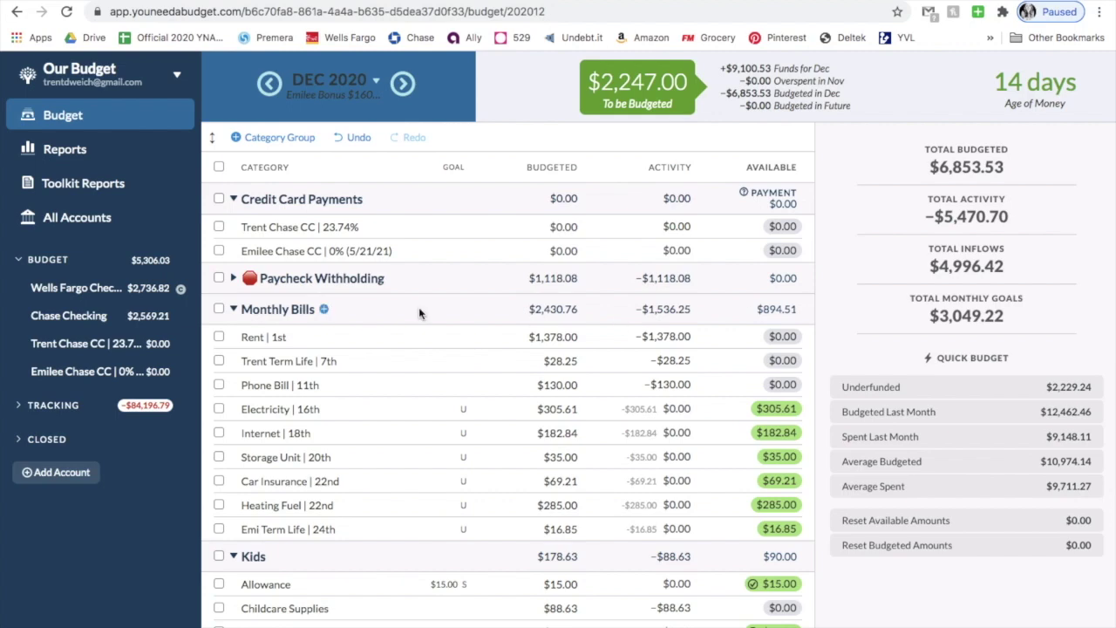
pyautogui.scroll(-5, 419, 312)
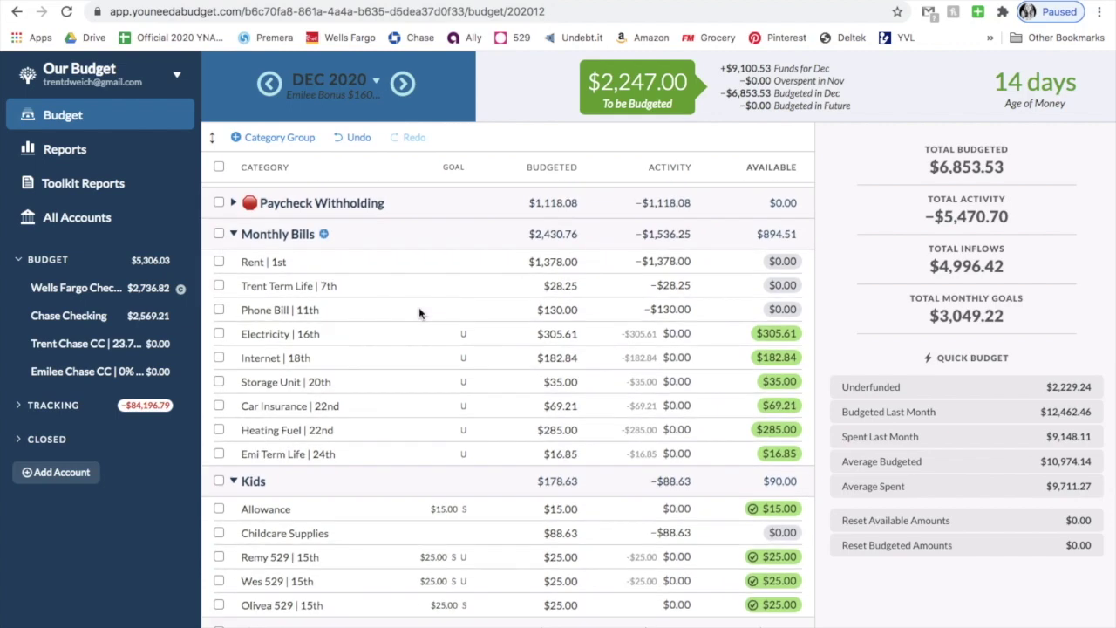
pyautogui.scroll(-2, 419, 312)
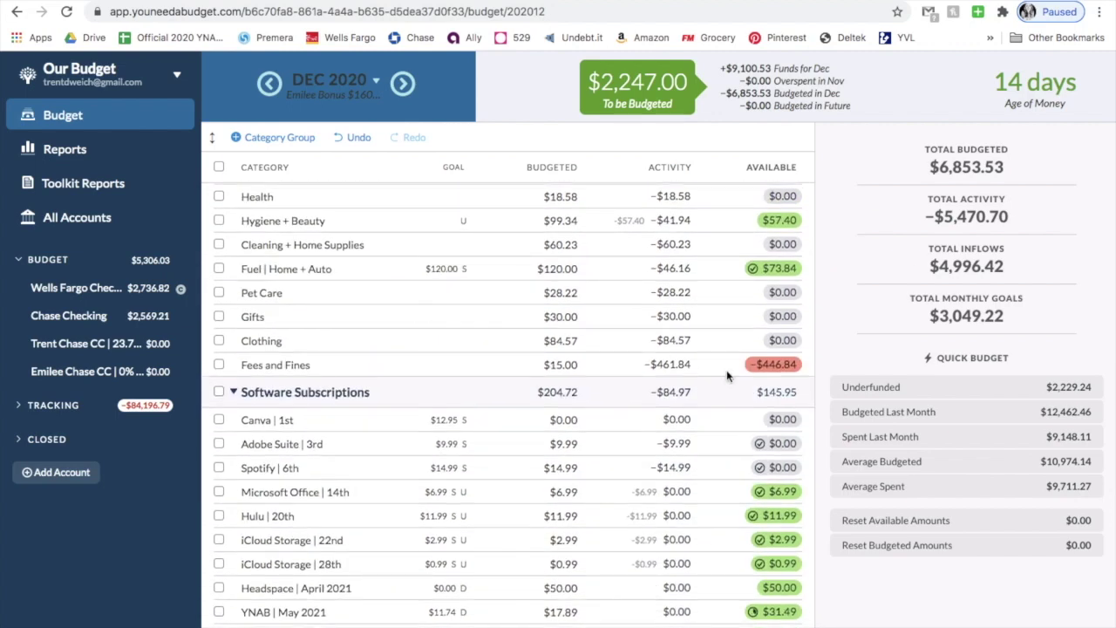
pyautogui.click(726, 370)
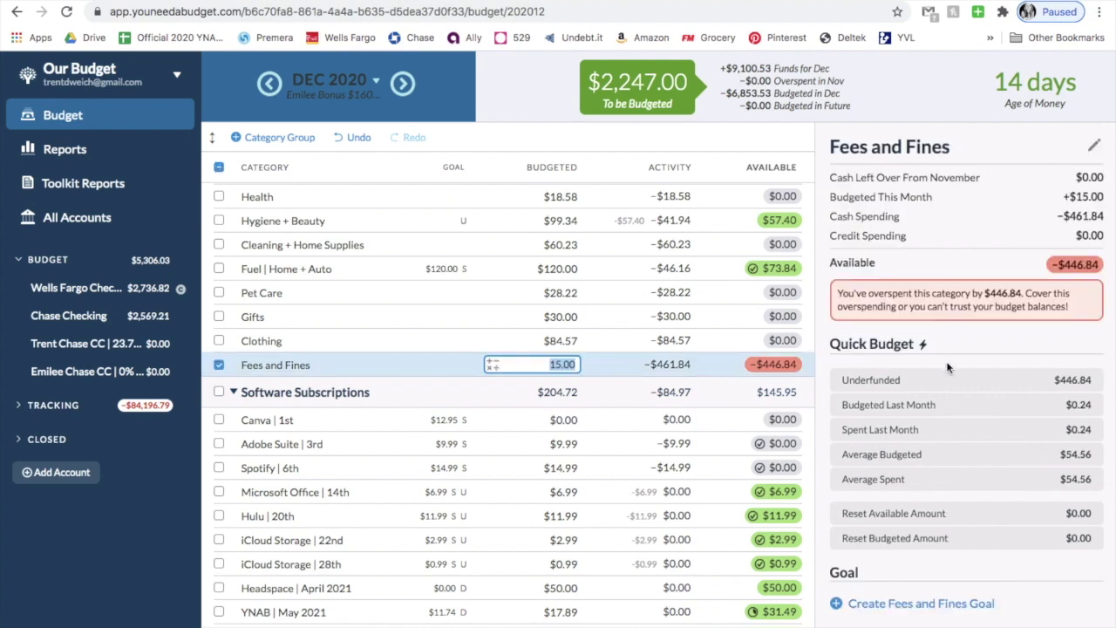
pyautogui.click(928, 379)
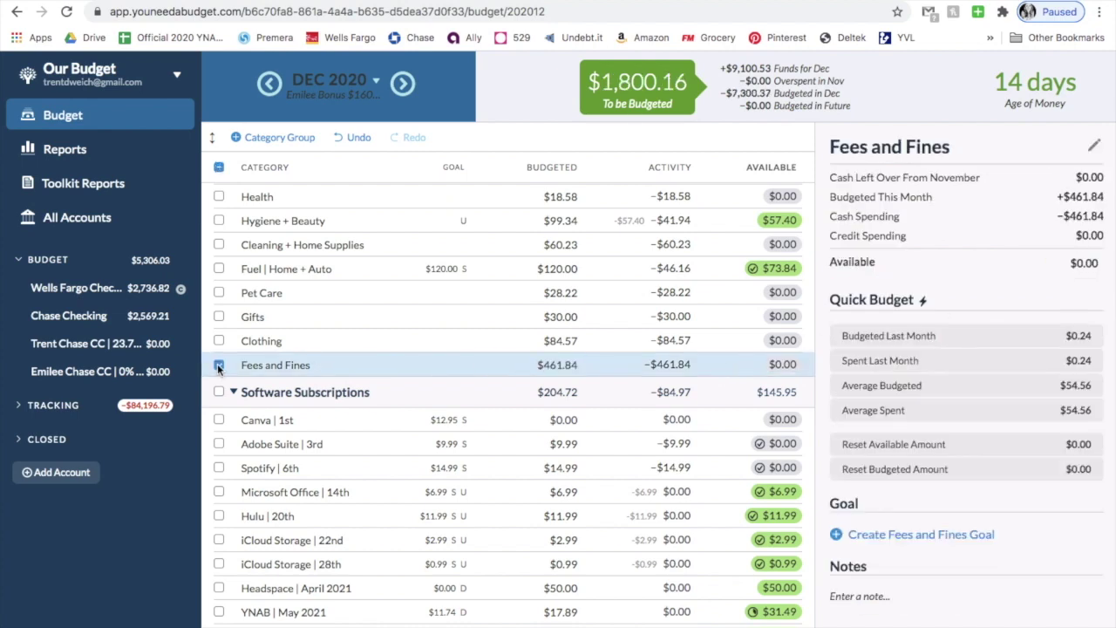
pyautogui.click(219, 366)
# Step: Set the December 2020 budgeted amount for Unexpected Expenses in Emergency Savings to $200
pyautogui.scroll(-5, 448, 355)
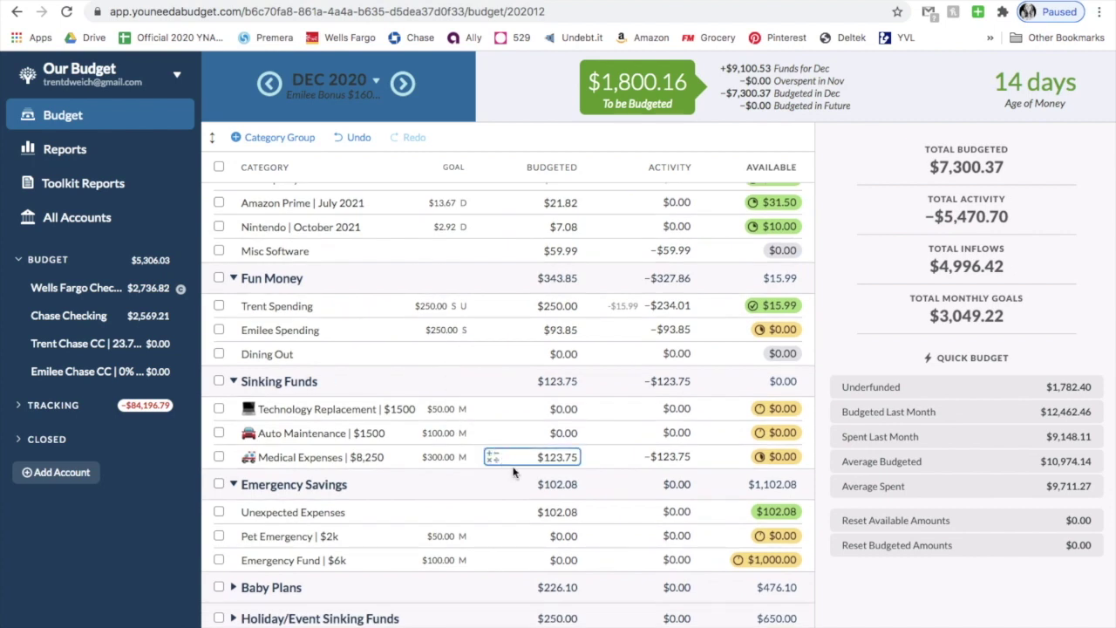
pyautogui.click(545, 511)
pyautogui.write('200')
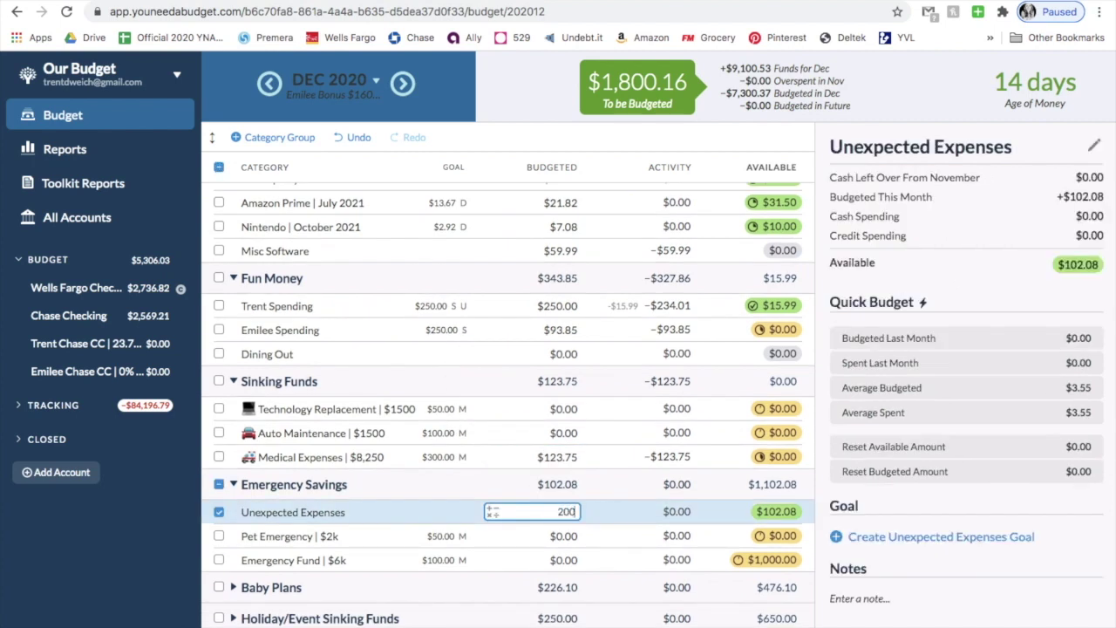
pyautogui.press('Return')
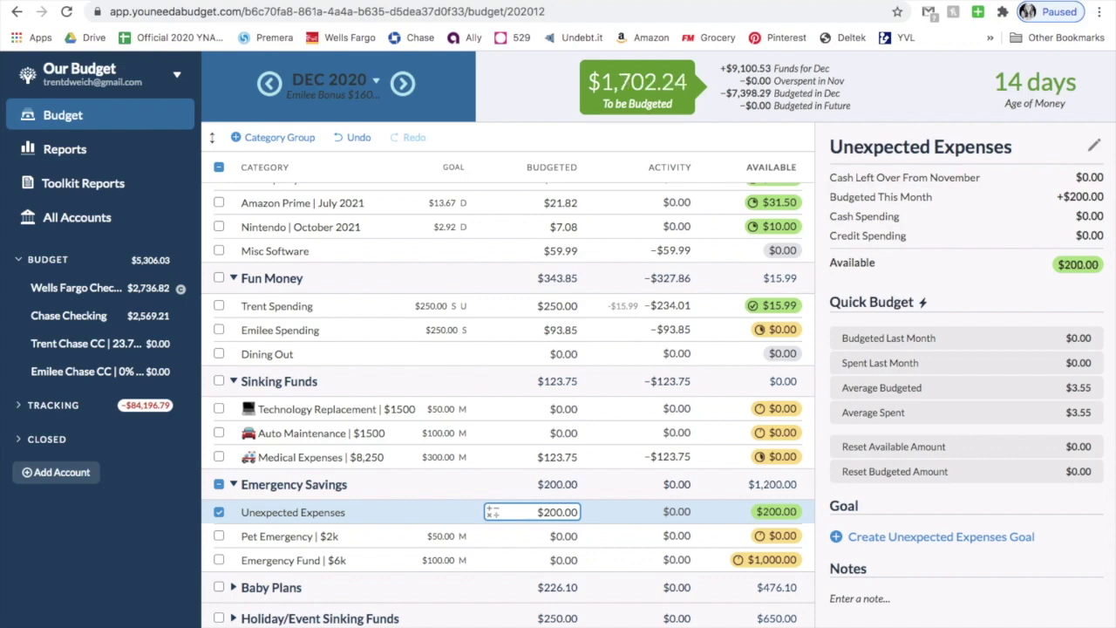
pyautogui.click(218, 510)
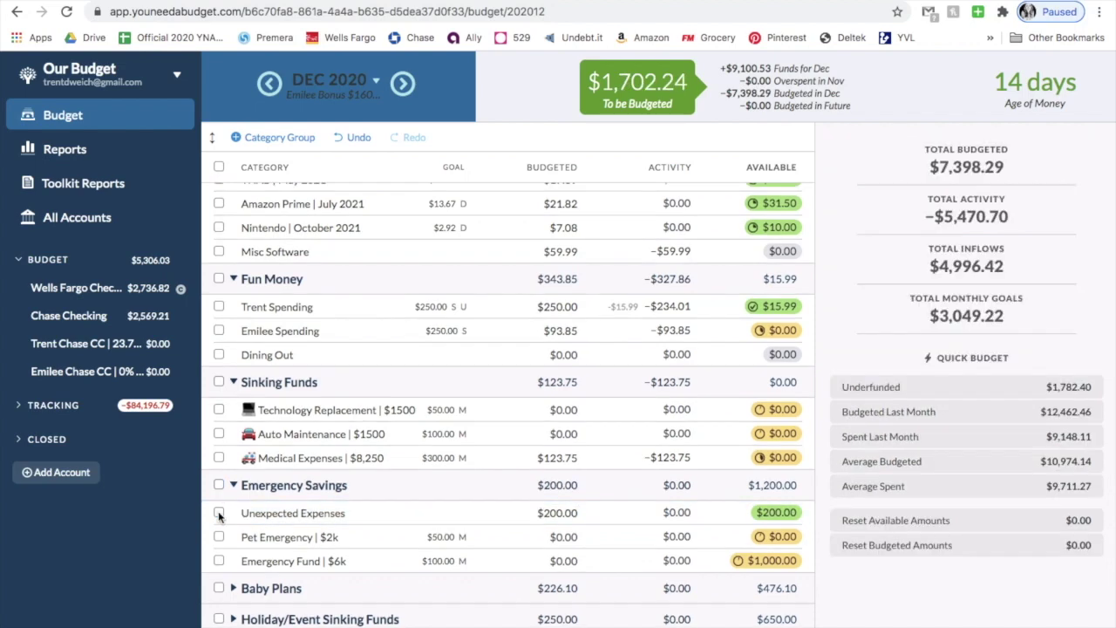
# Step: Budget the underfunded $750.00 for Groceries in the Living Expenses group, and deselect the category
pyautogui.scroll(10, 457, 425)
pyautogui.scroll(-3, 457, 424)
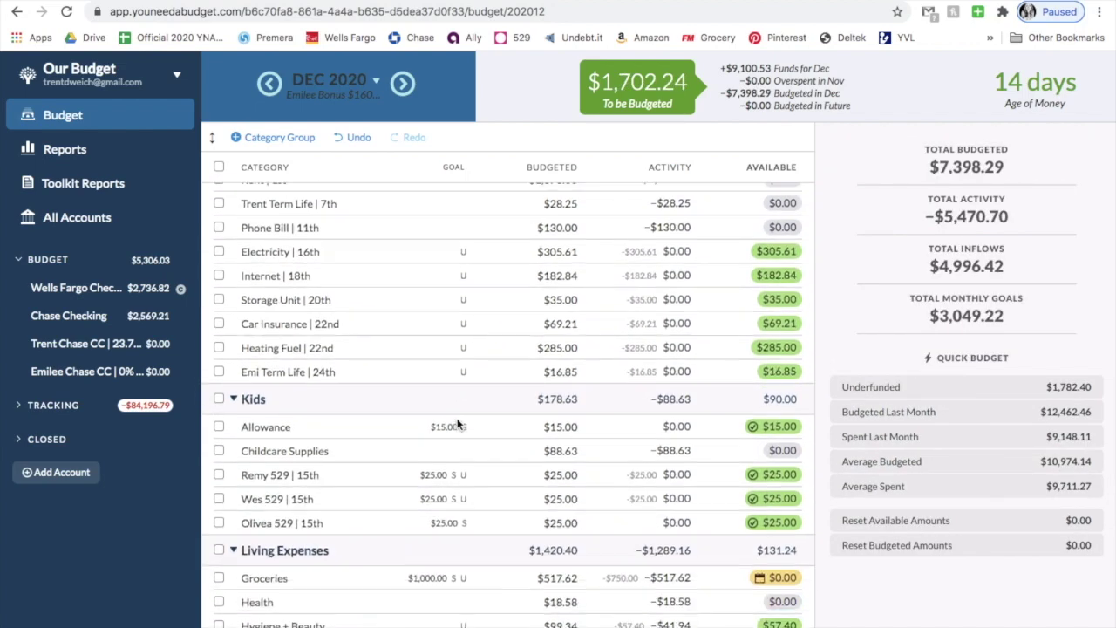
pyautogui.scroll(-1, 456, 422)
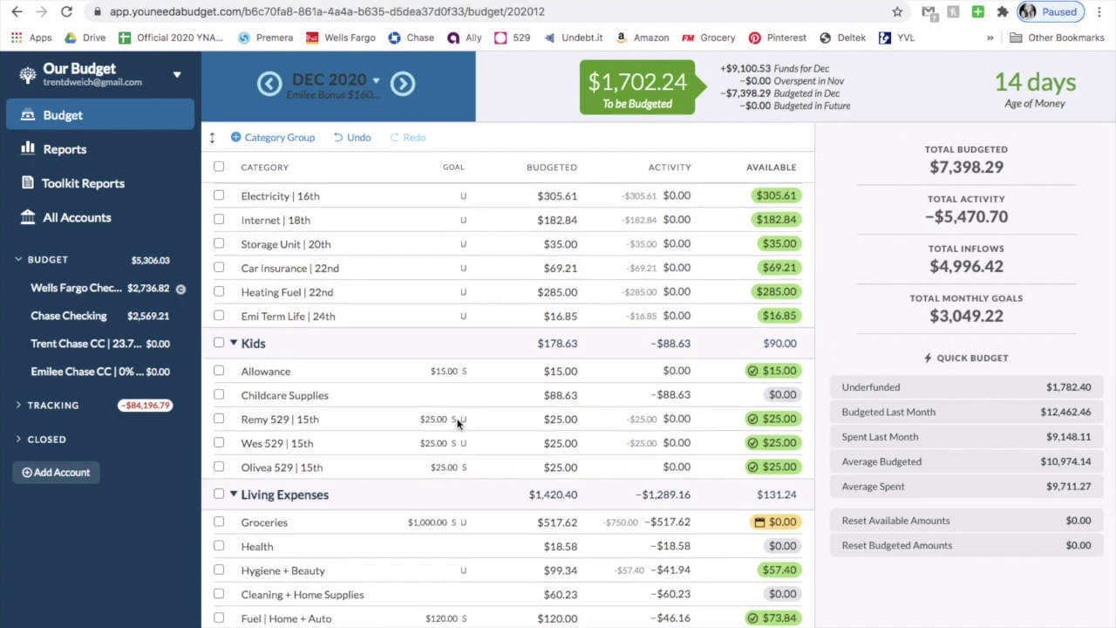
pyautogui.click(593, 522)
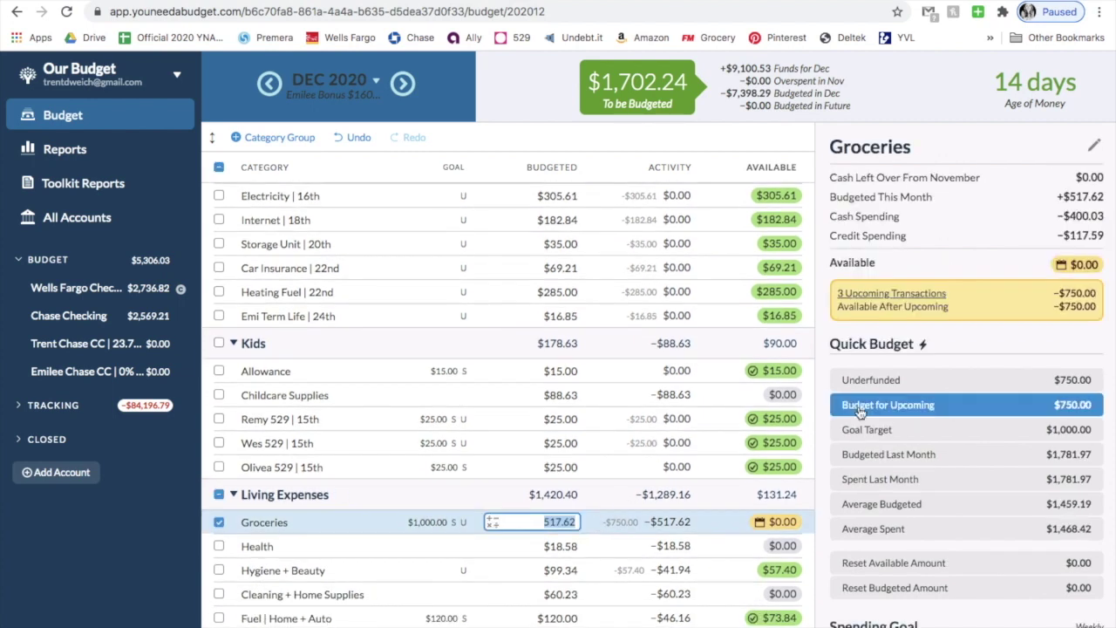
pyautogui.click(906, 380)
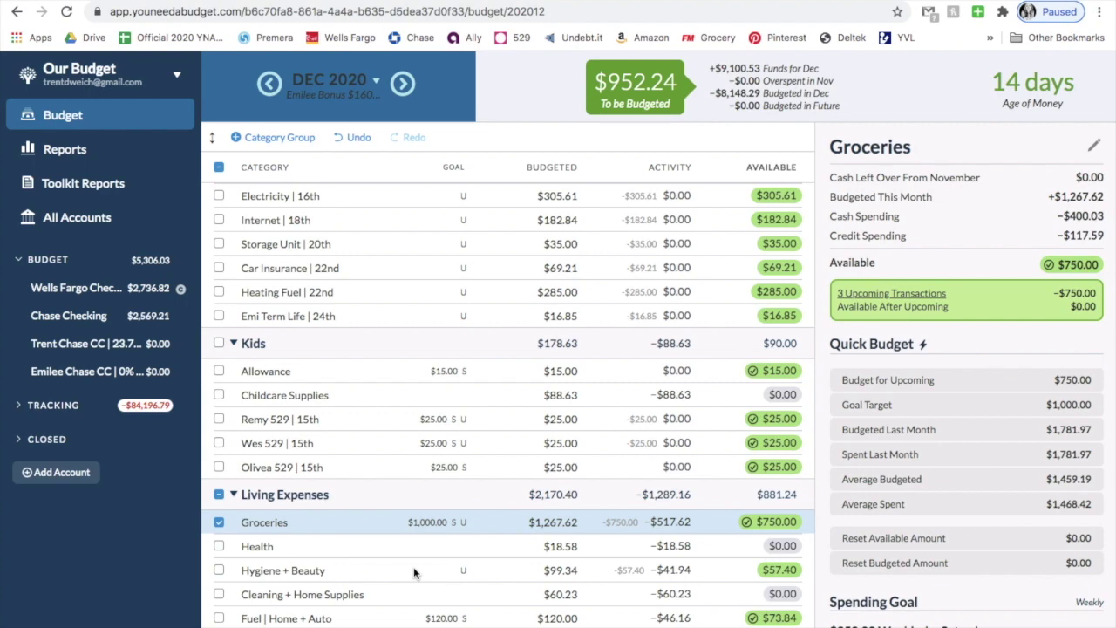
pyautogui.click(219, 522)
# Step: Budget the underfunded $156.15 for the second personal spending category in Fun Money, and deselect it
pyautogui.scroll(-5, 329, 478)
pyautogui.scroll(-3, 330, 477)
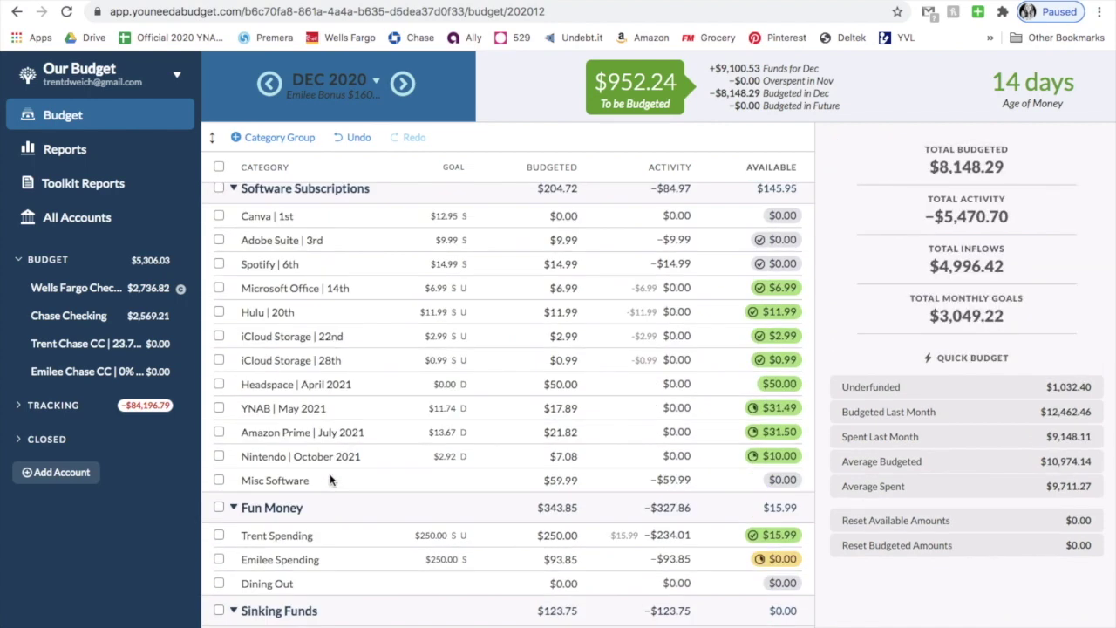
pyautogui.scroll(-3, 330, 478)
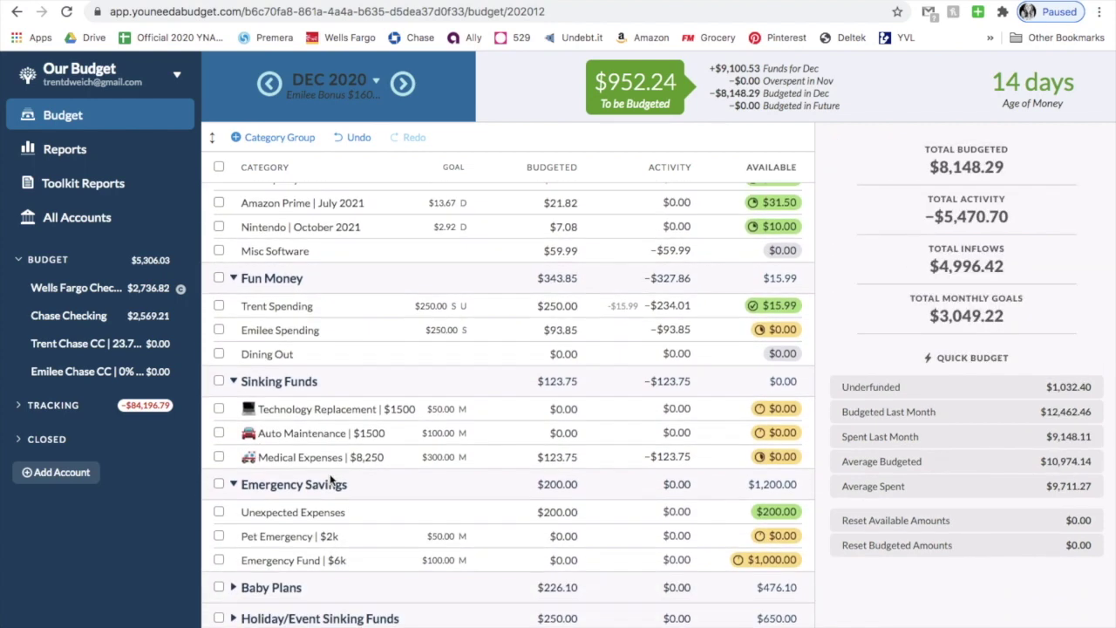
pyautogui.click(343, 331)
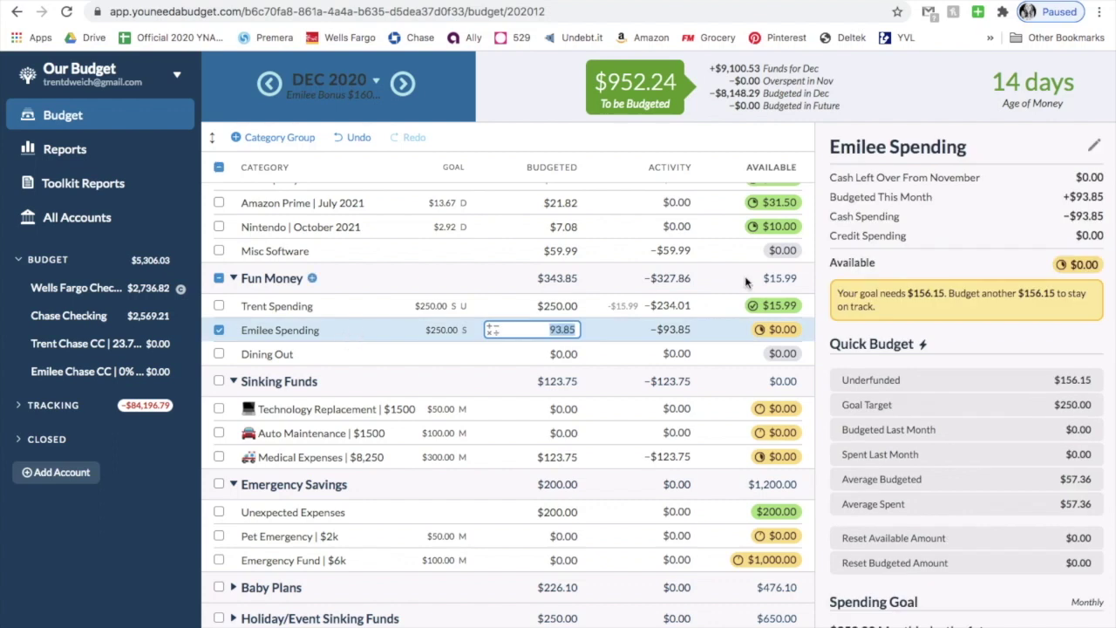
pyautogui.click(907, 381)
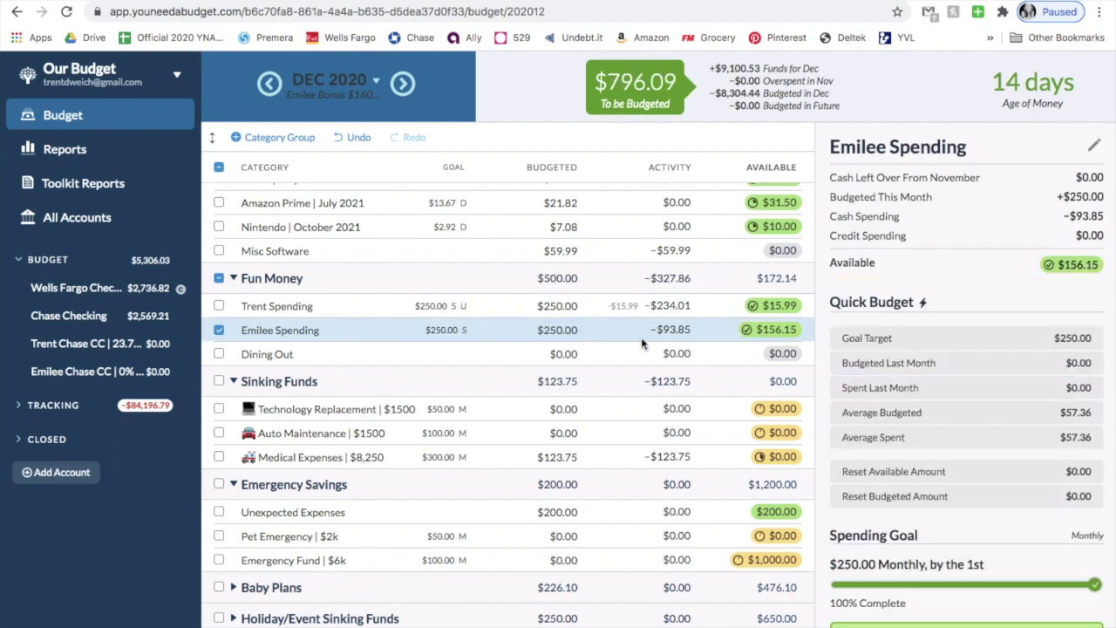
pyautogui.click(219, 330)
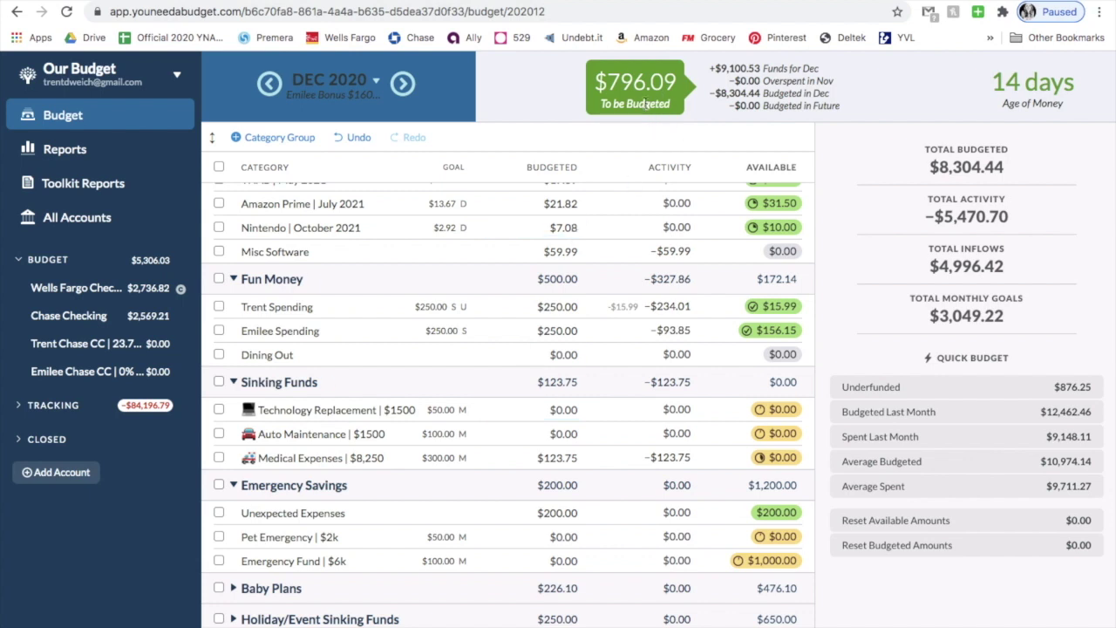
# Step: Expand the Baby Plans group and review its categories from Spokane Airbnb through Spokane Flights
pyautogui.moveTo(647, 104)
pyautogui.click(234, 589)
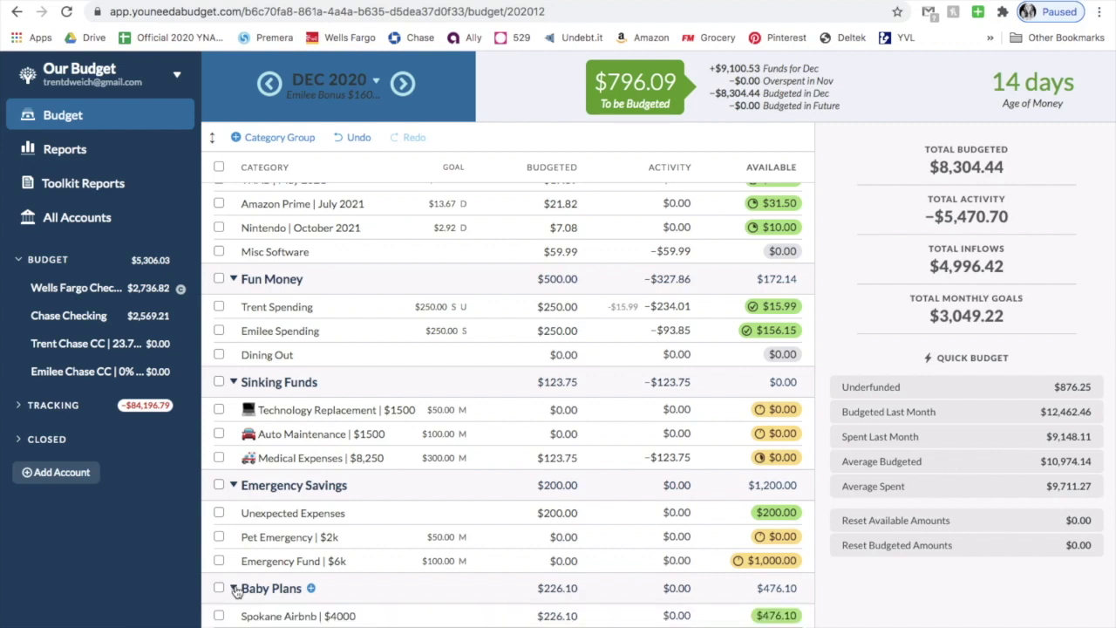
pyautogui.scroll(-3, 379, 588)
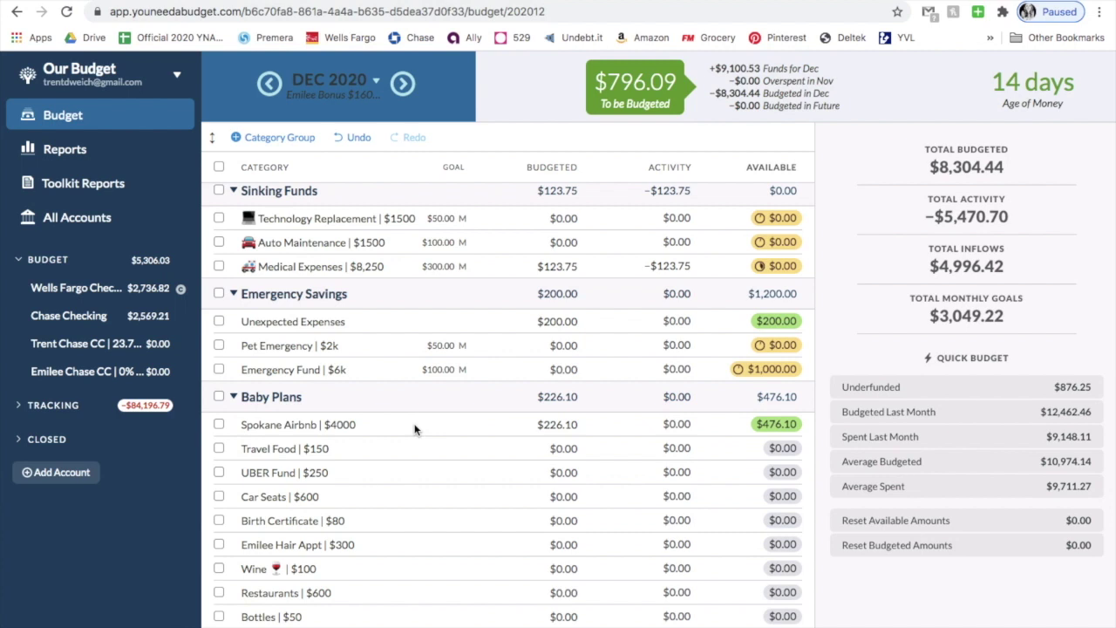
pyautogui.scroll(-3, 415, 429)
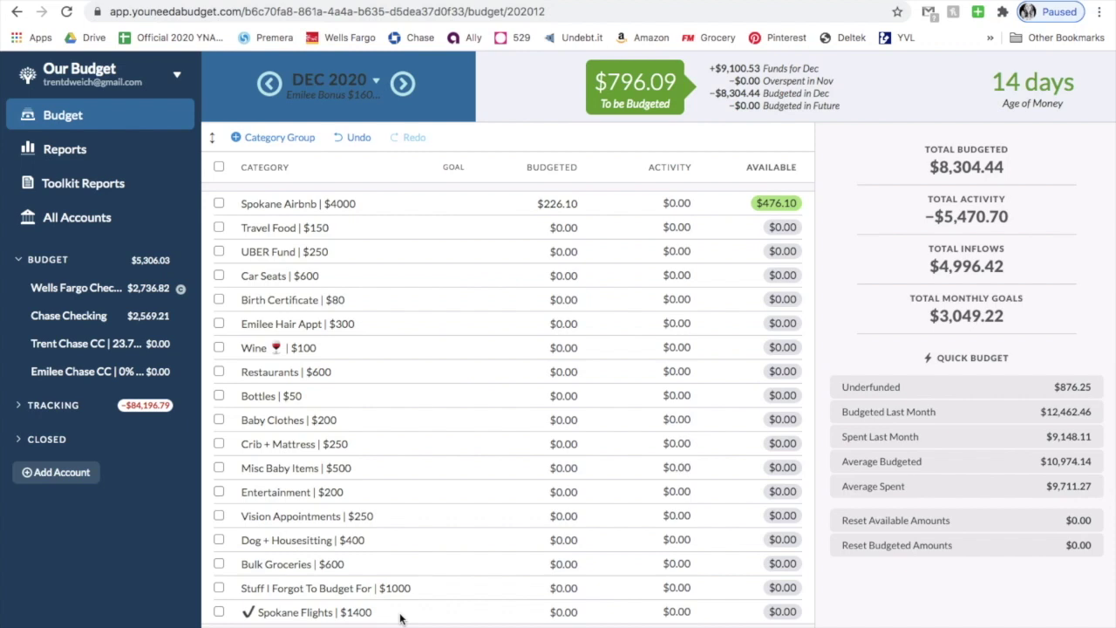
pyautogui.scroll(2, 400, 616)
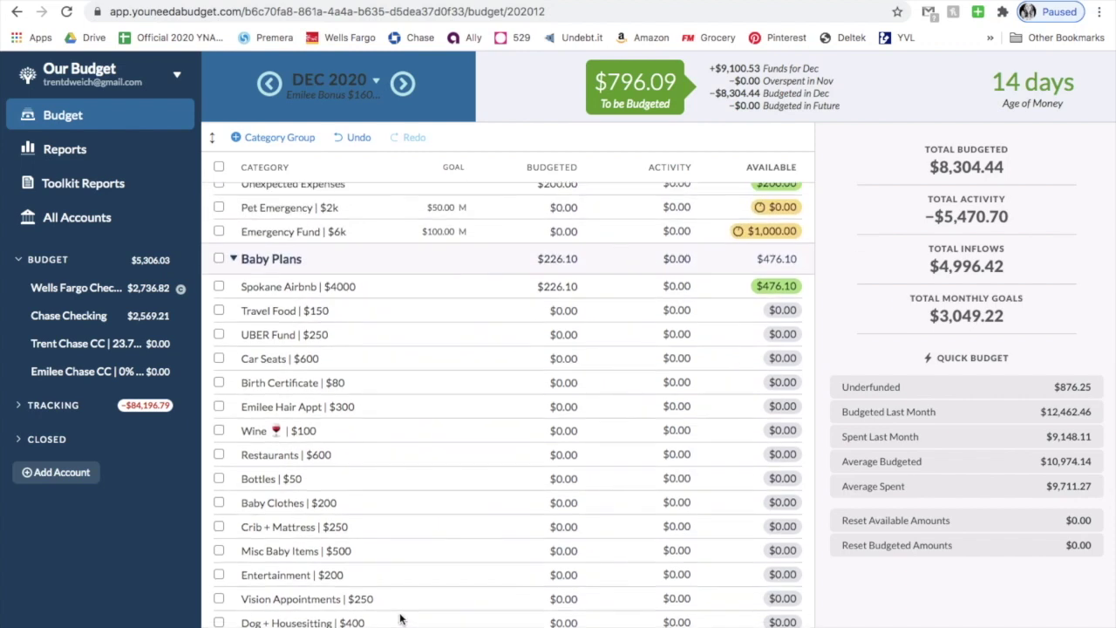
# Step: Move the whole remaining $796.09 to be budgeted into Spokane Airbnb | $4000, and collapse the Baby Plans group
pyautogui.click(413, 302)
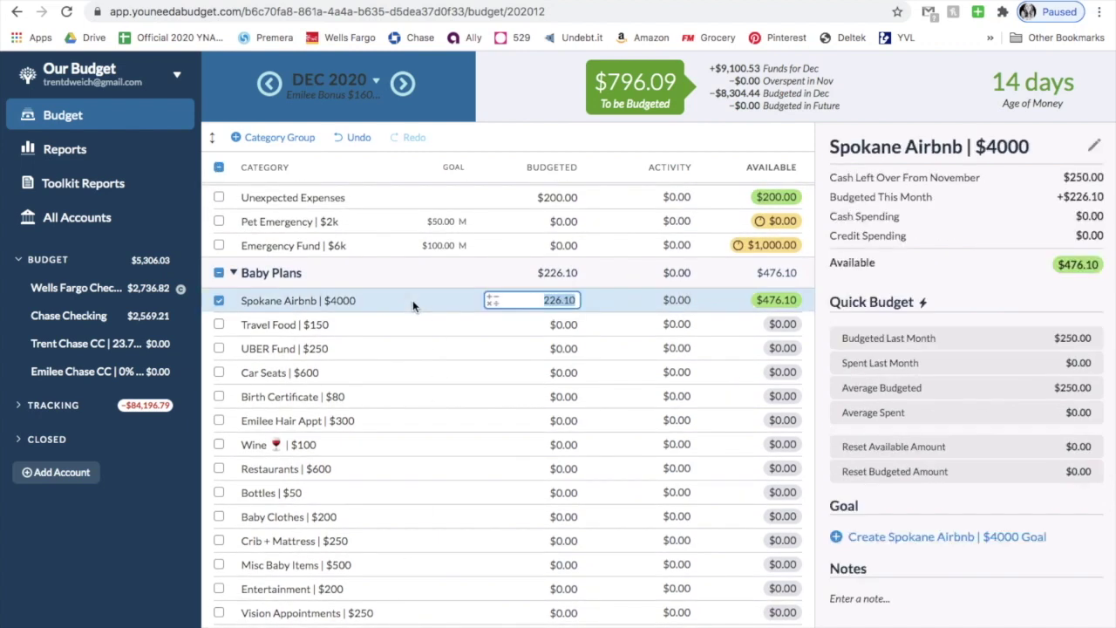
pyautogui.click(623, 87)
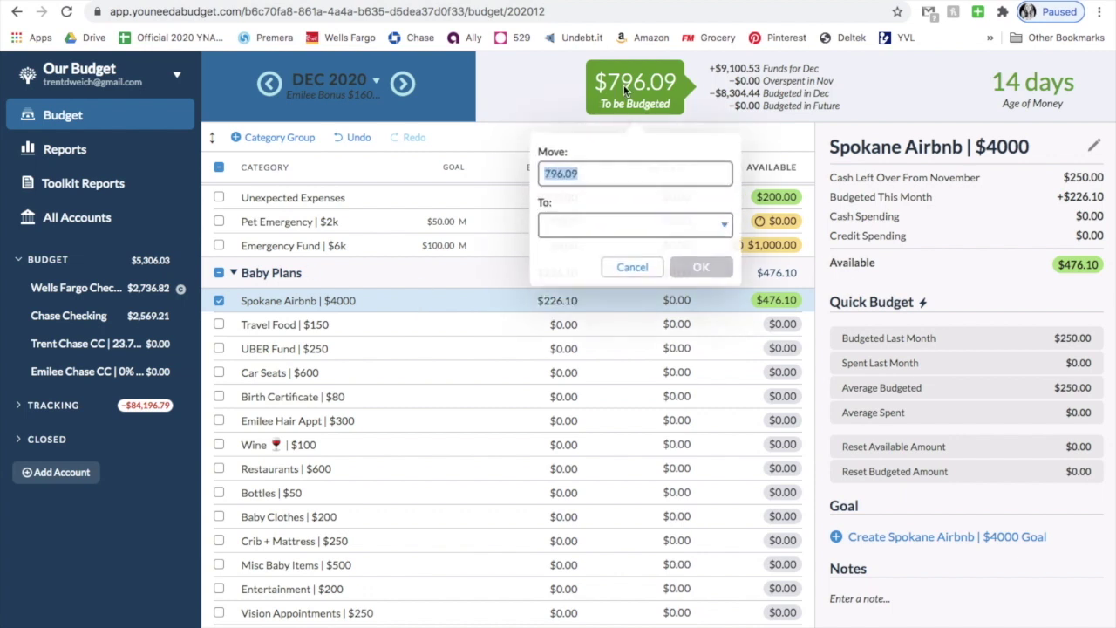
pyautogui.click(588, 225)
pyautogui.write('spok')
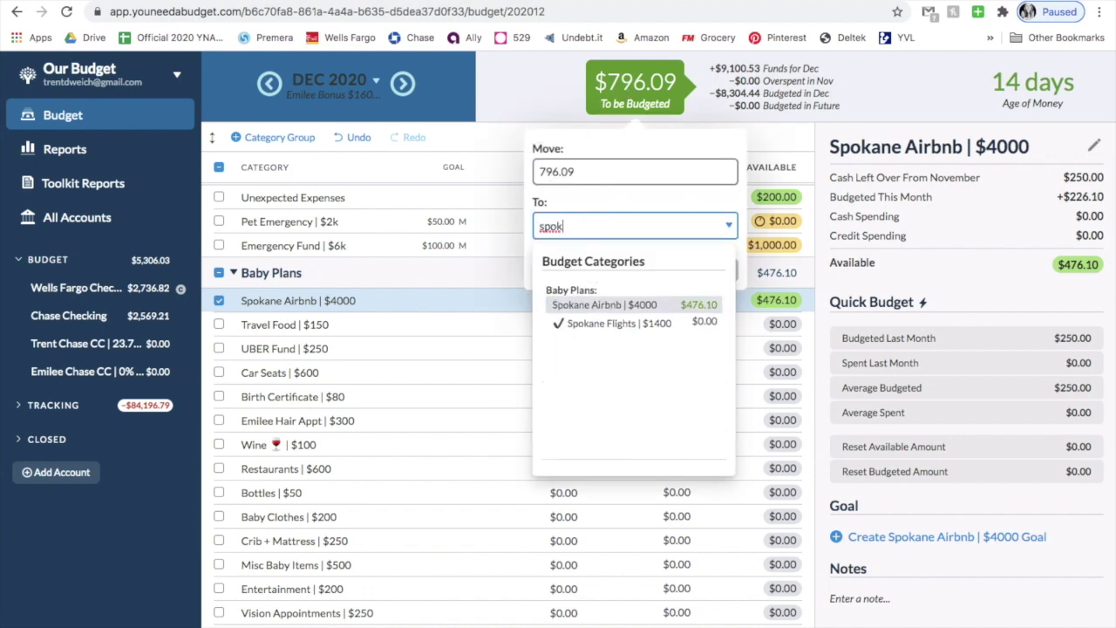
pyautogui.press('Return')
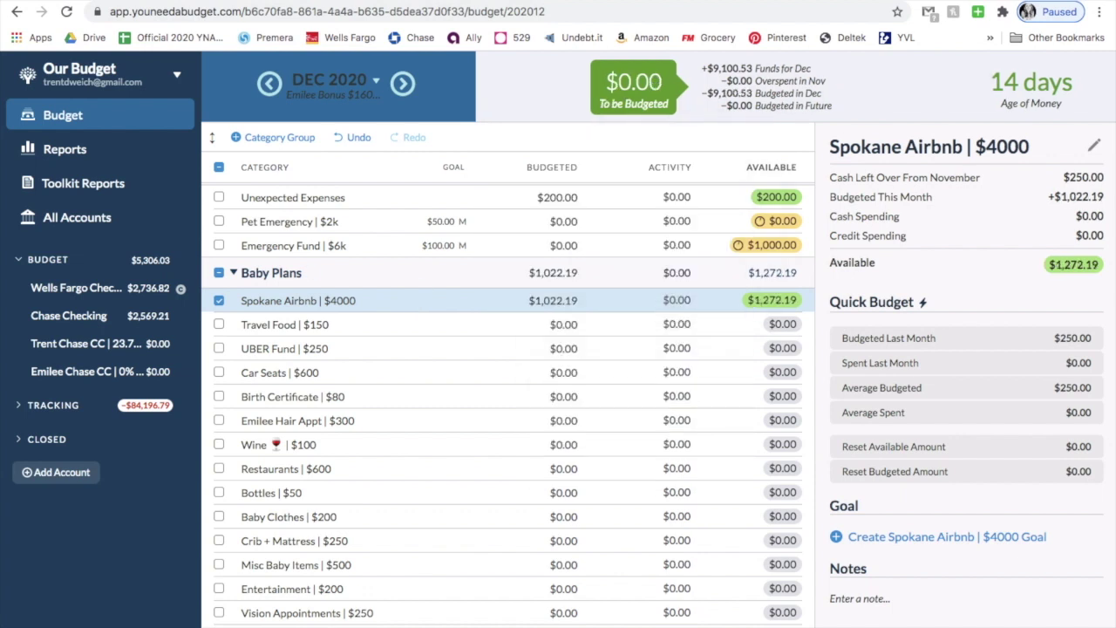
pyautogui.click(218, 300)
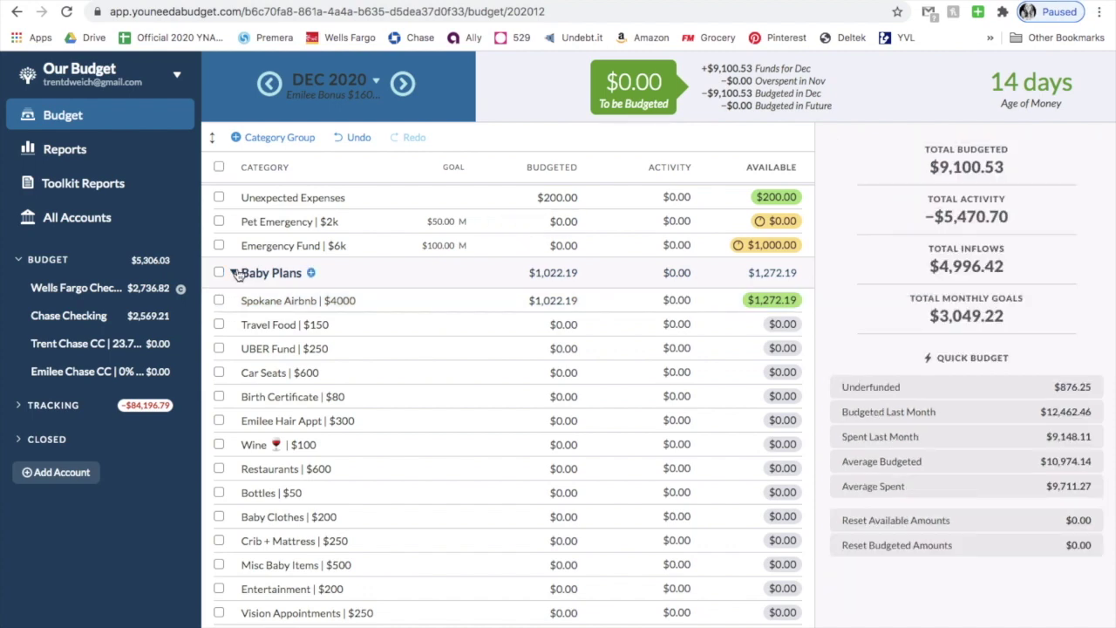
pyautogui.click(233, 272)
pyautogui.scroll(10, 437, 297)
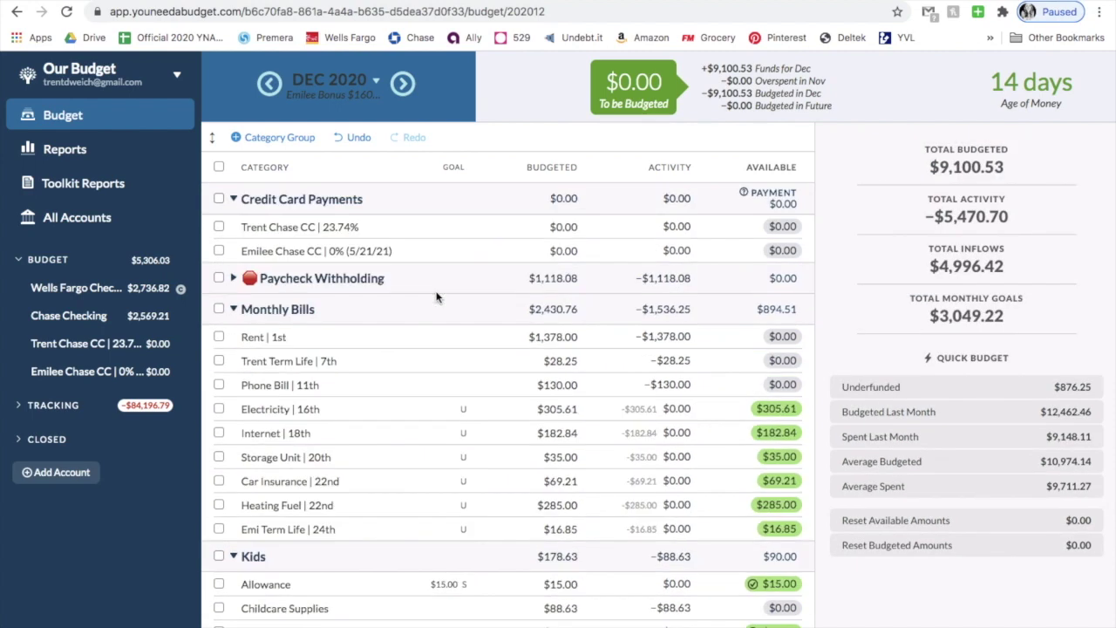